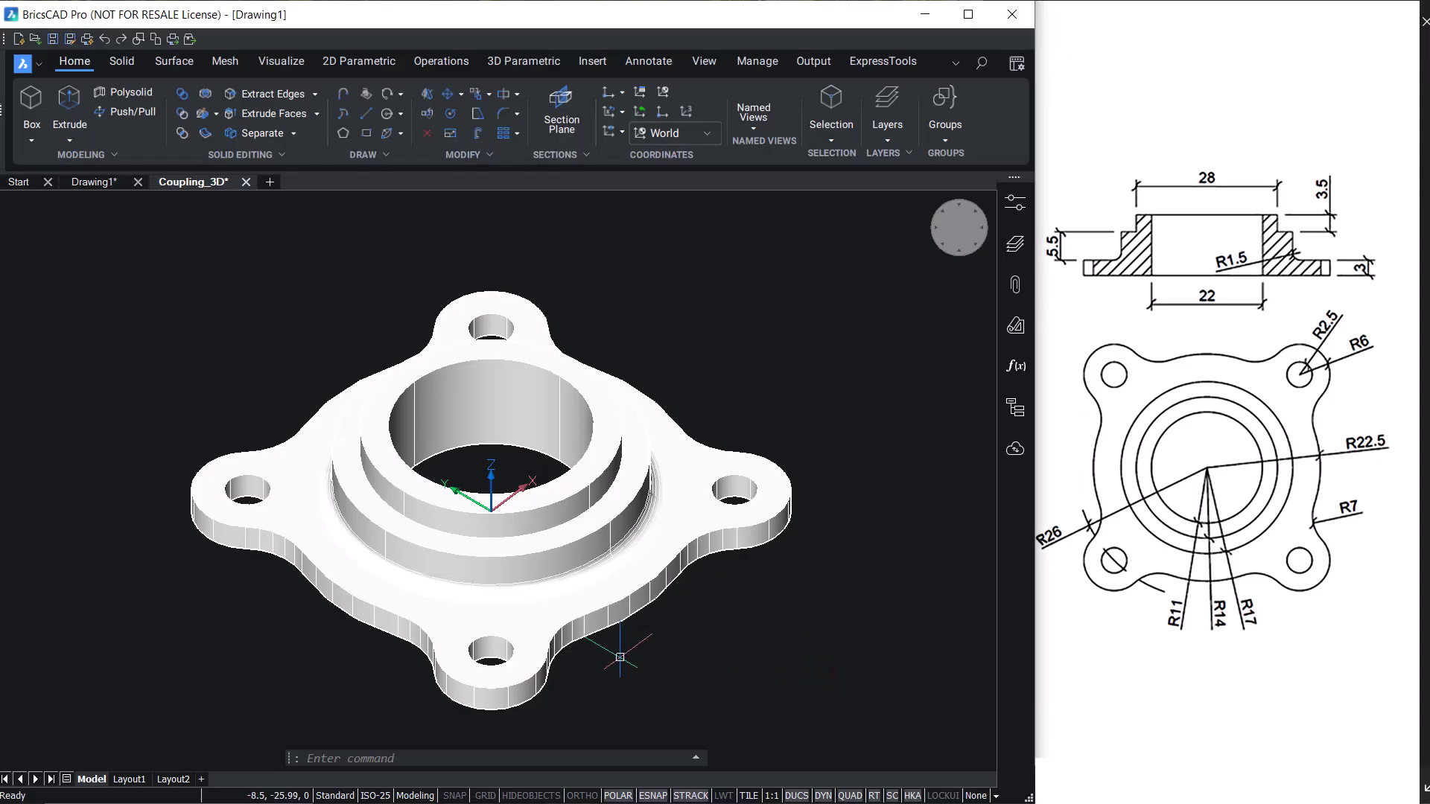
Orbit the finished Coupling_3D model to inspect it.
{"action": "middle_click_drag", "start_coordinate": [617, 655], "coordinate": [668, 688], "text": "shift"}
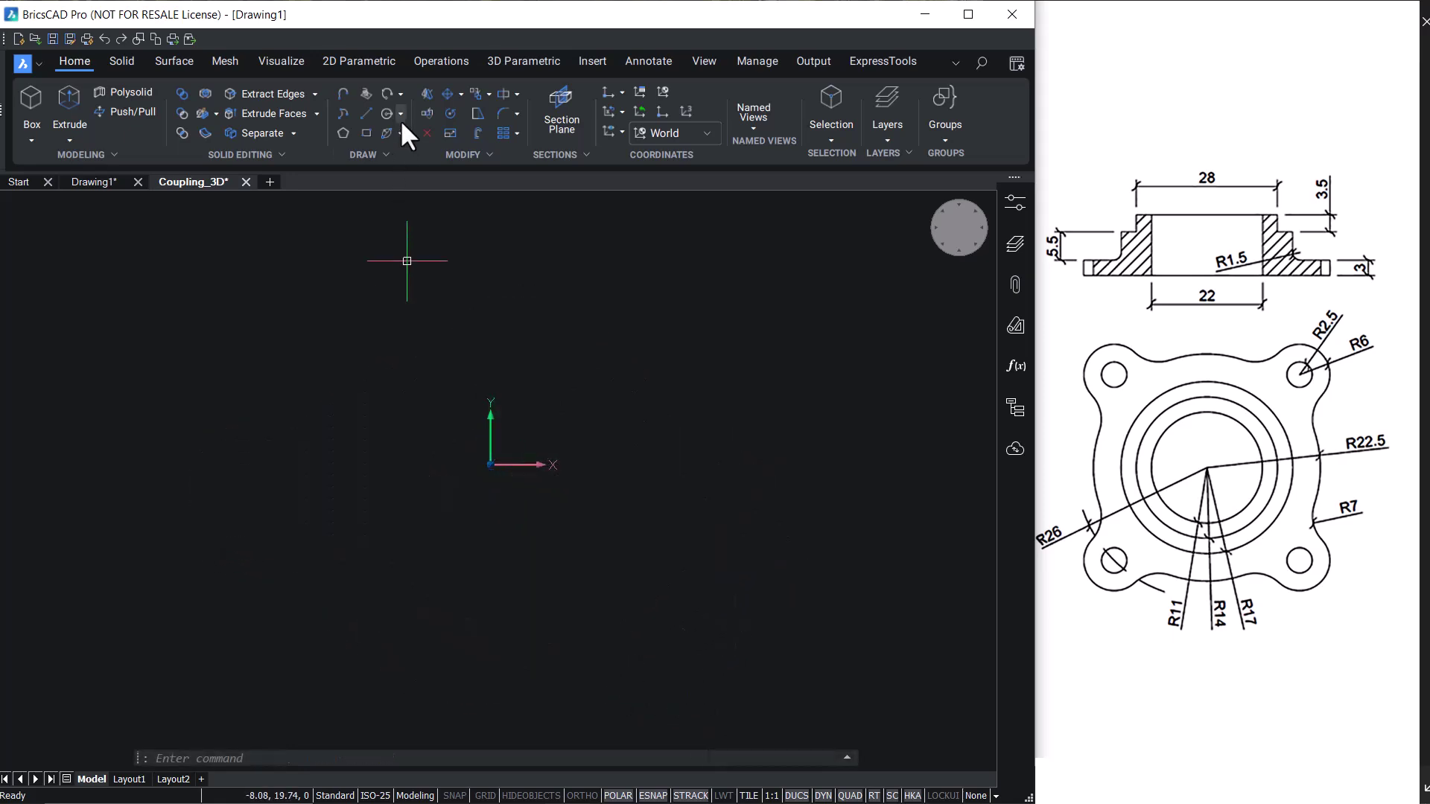
Draw circles centred at 0,0 with radii 11 and 14.
{"action": "left_click", "coordinate": [402, 112]}
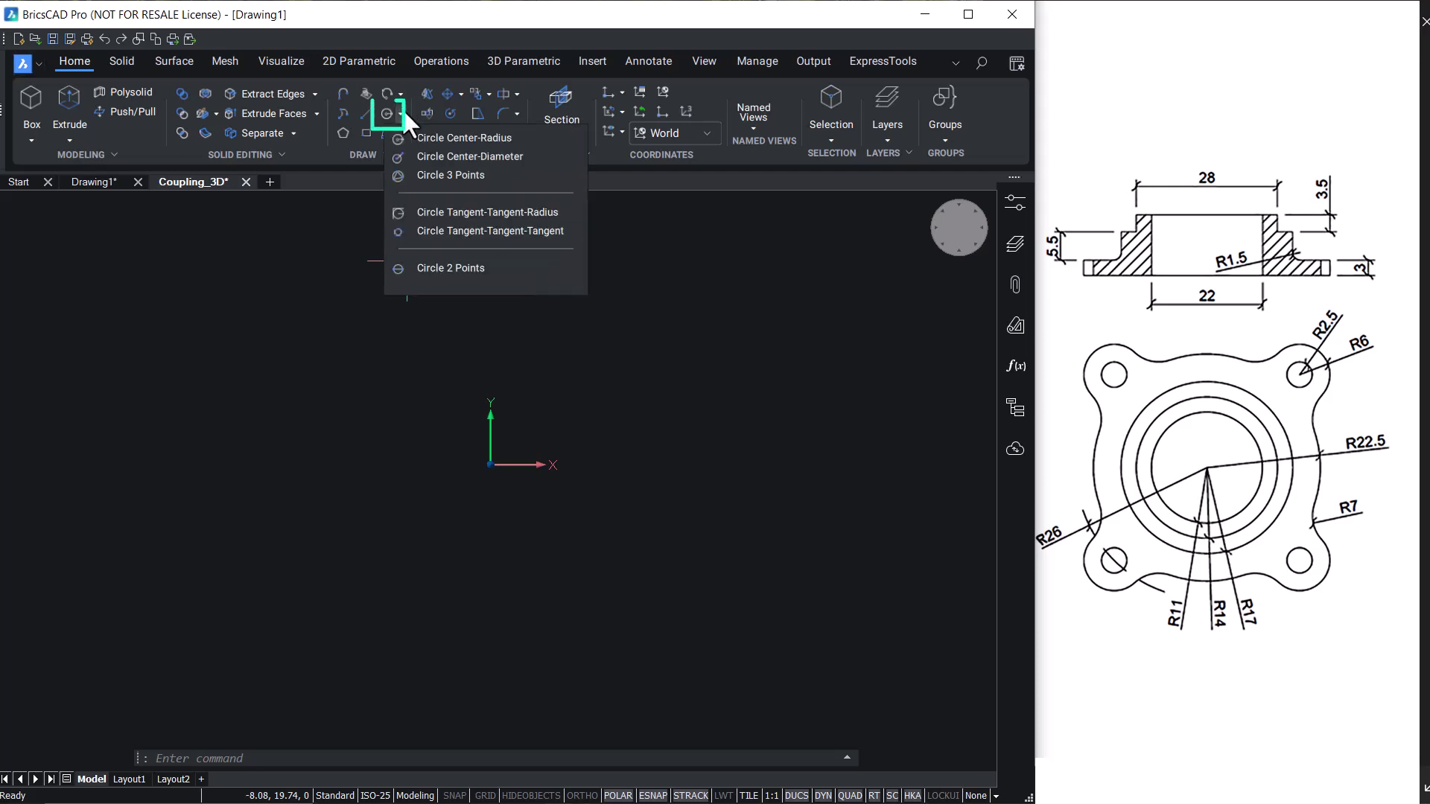
{"action": "left_click", "coordinate": [468, 137]}
{"action": "type", "text": "0,0"}
{"action": "key", "text": "Return"}
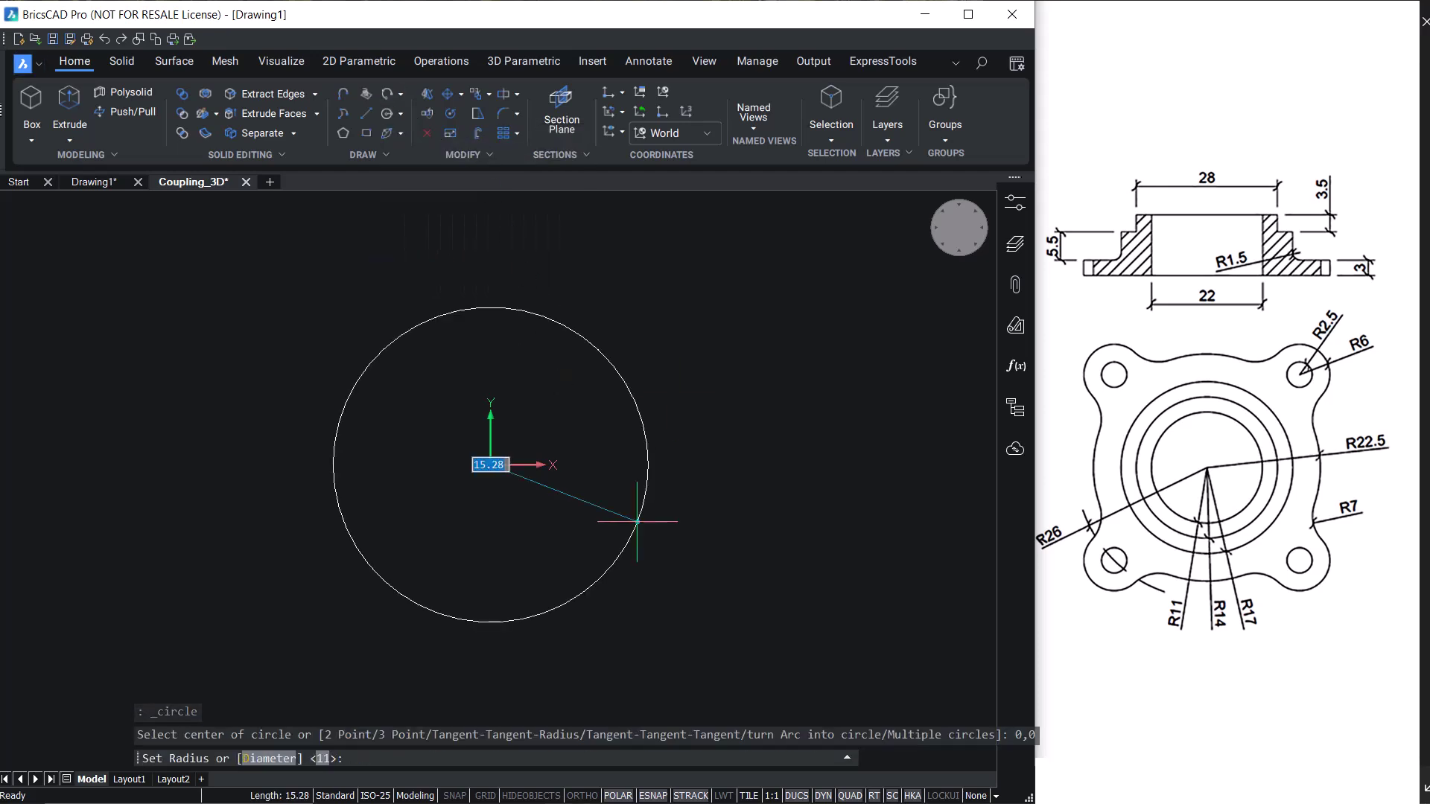
{"action": "key", "text": "Return"}
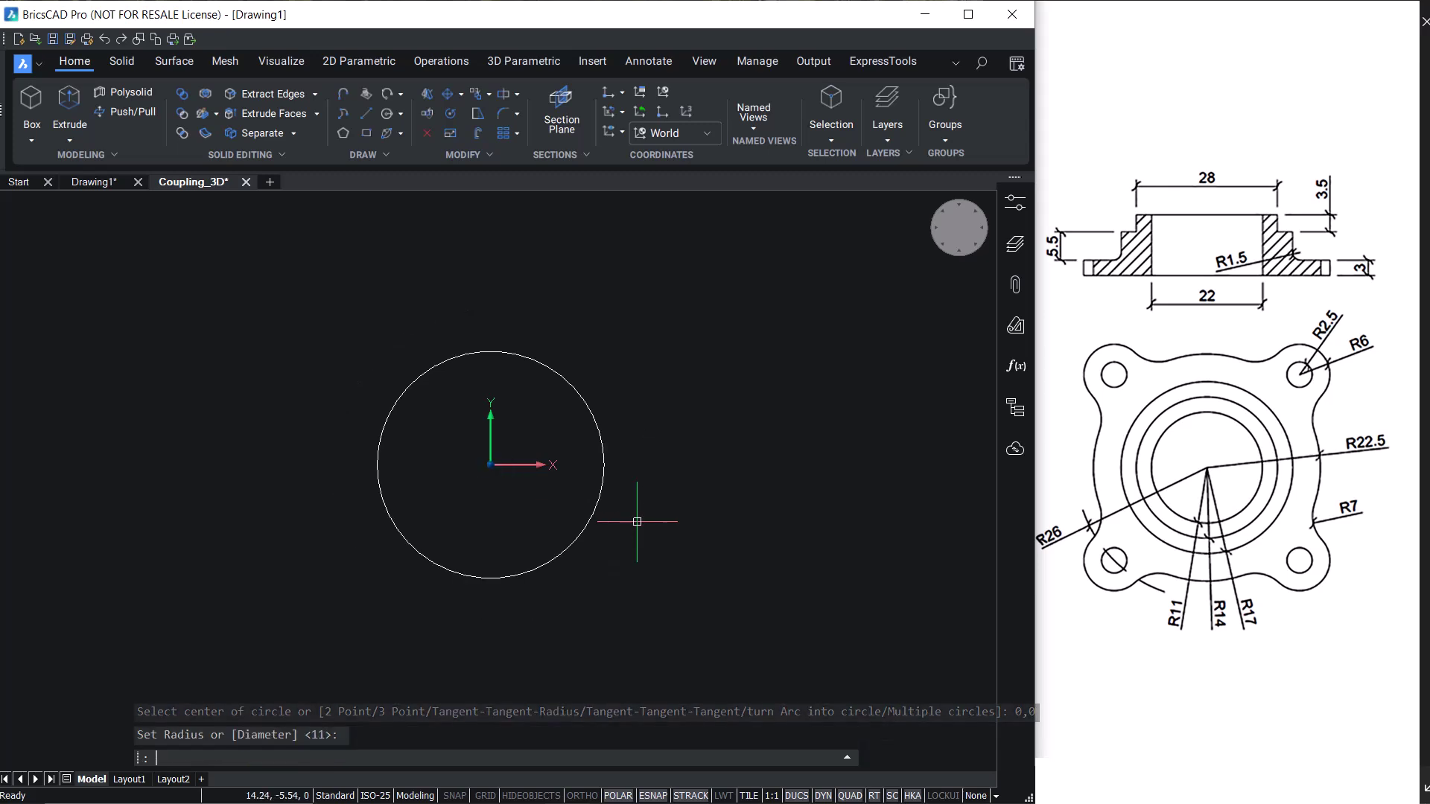
{"action": "key", "text": "Return"}
{"action": "type", "text": "@"}
{"action": "key", "text": "Return"}
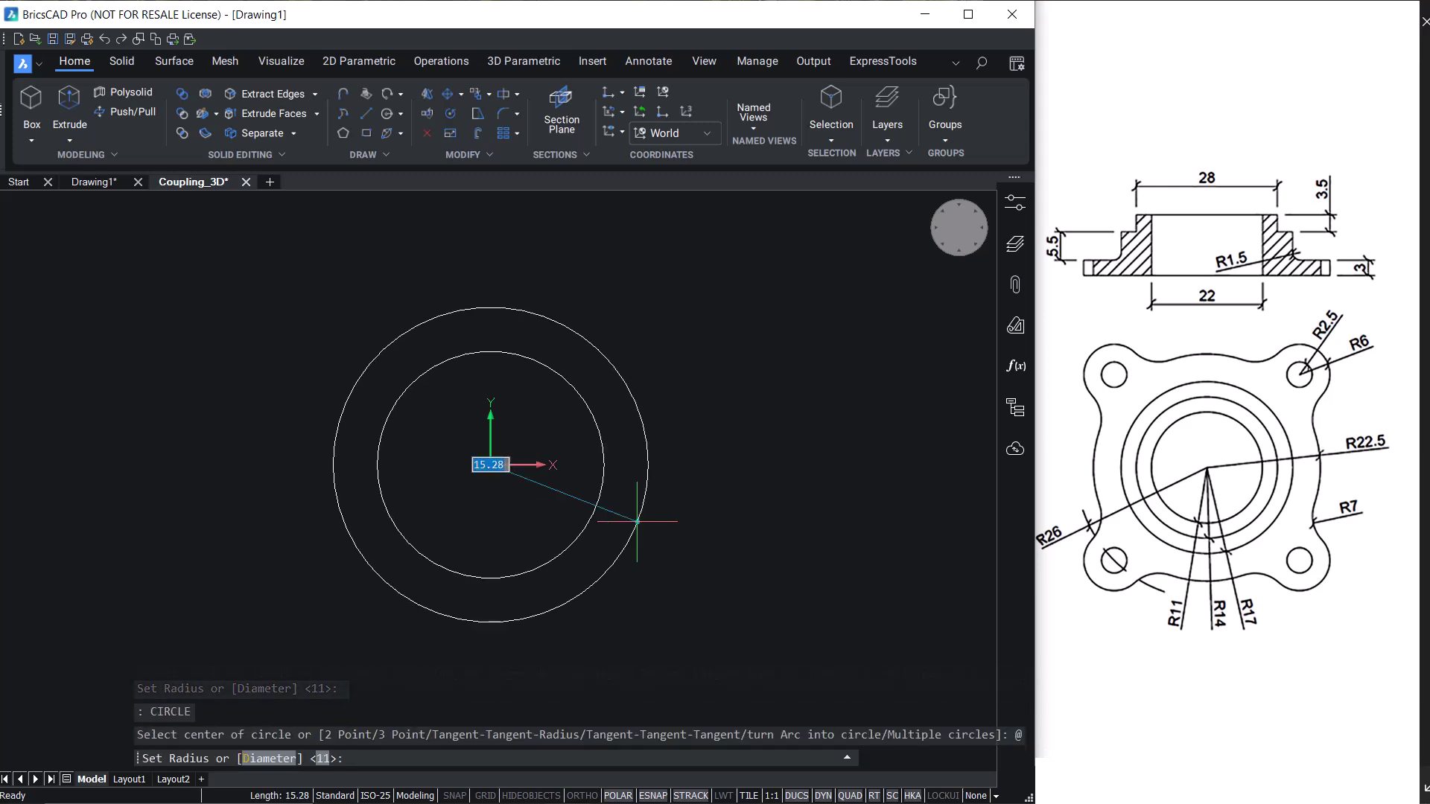
{"action": "type", "text": "14"}
{"action": "key", "text": "Return"}
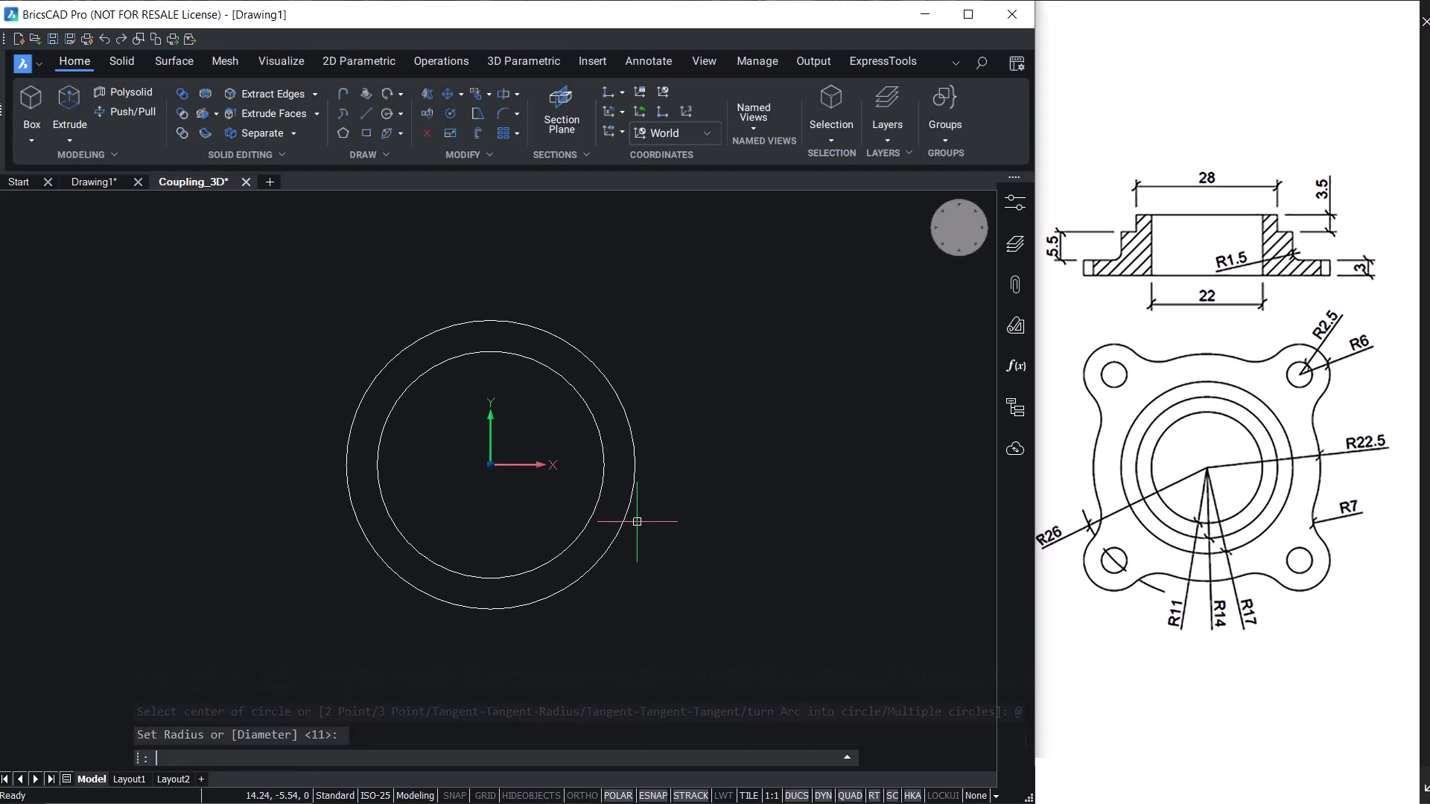
Add concentric circles at the same centre with radii 17, 22.5 and 26.
{"action": "key", "text": "Return"}
{"action": "key", "text": "Return"}
{"action": "type", "text": "1"}
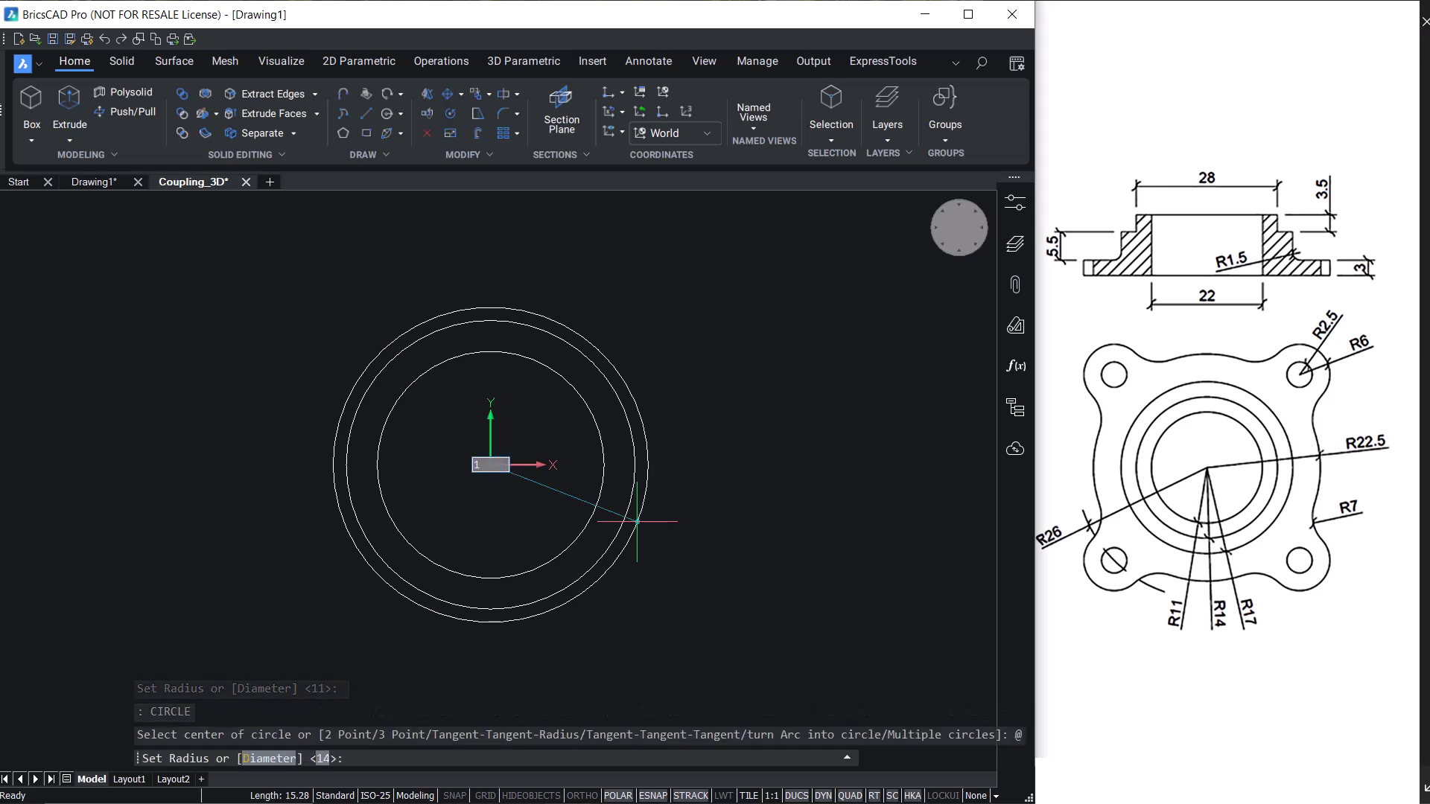
{"action": "type", "text": "7"}
{"action": "key", "text": "Return"}
{"action": "key", "text": "Return"}
{"action": "type", "text": "@"}
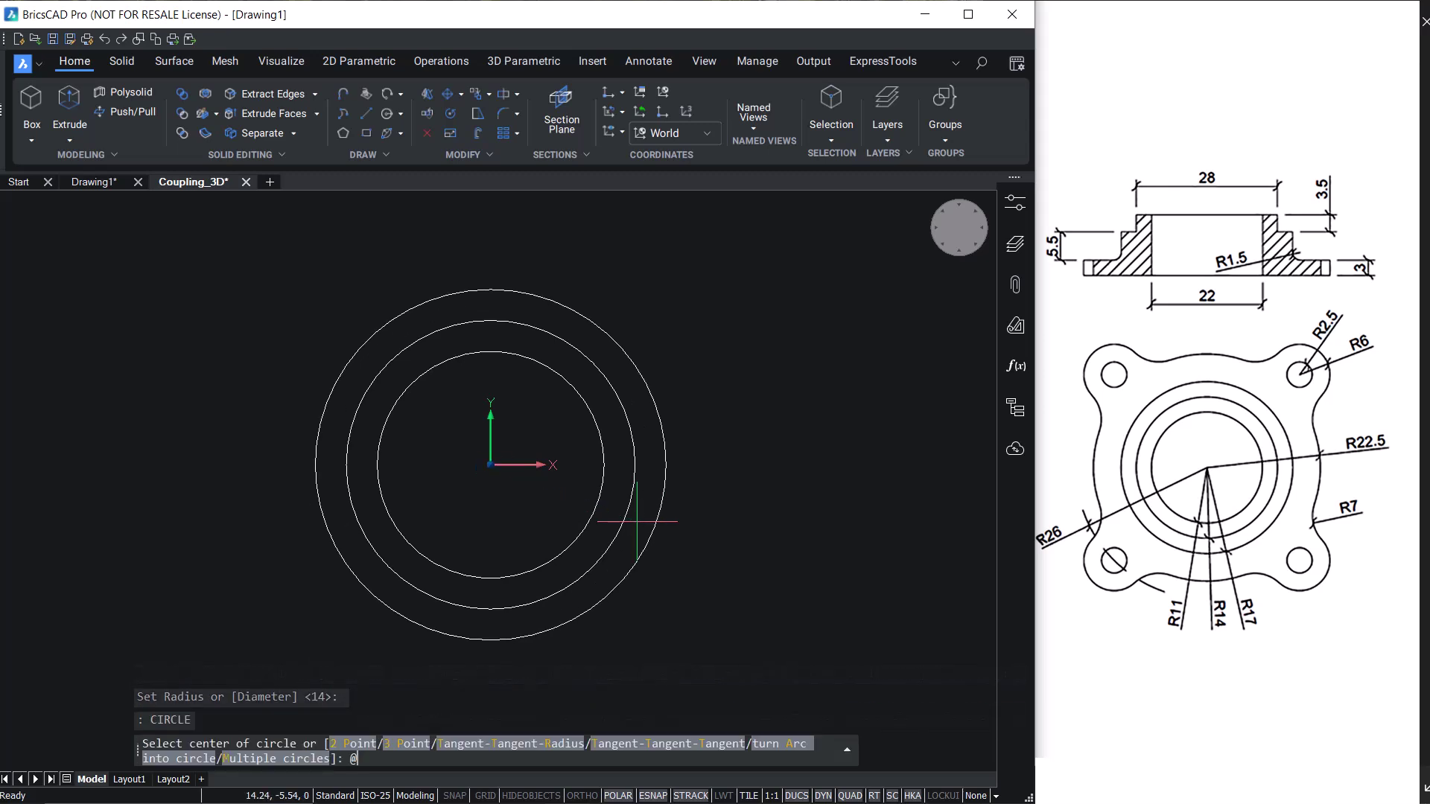
{"action": "key", "text": "Return"}
{"action": "type", "text": "22.5"}
{"action": "key", "text": "Return"}
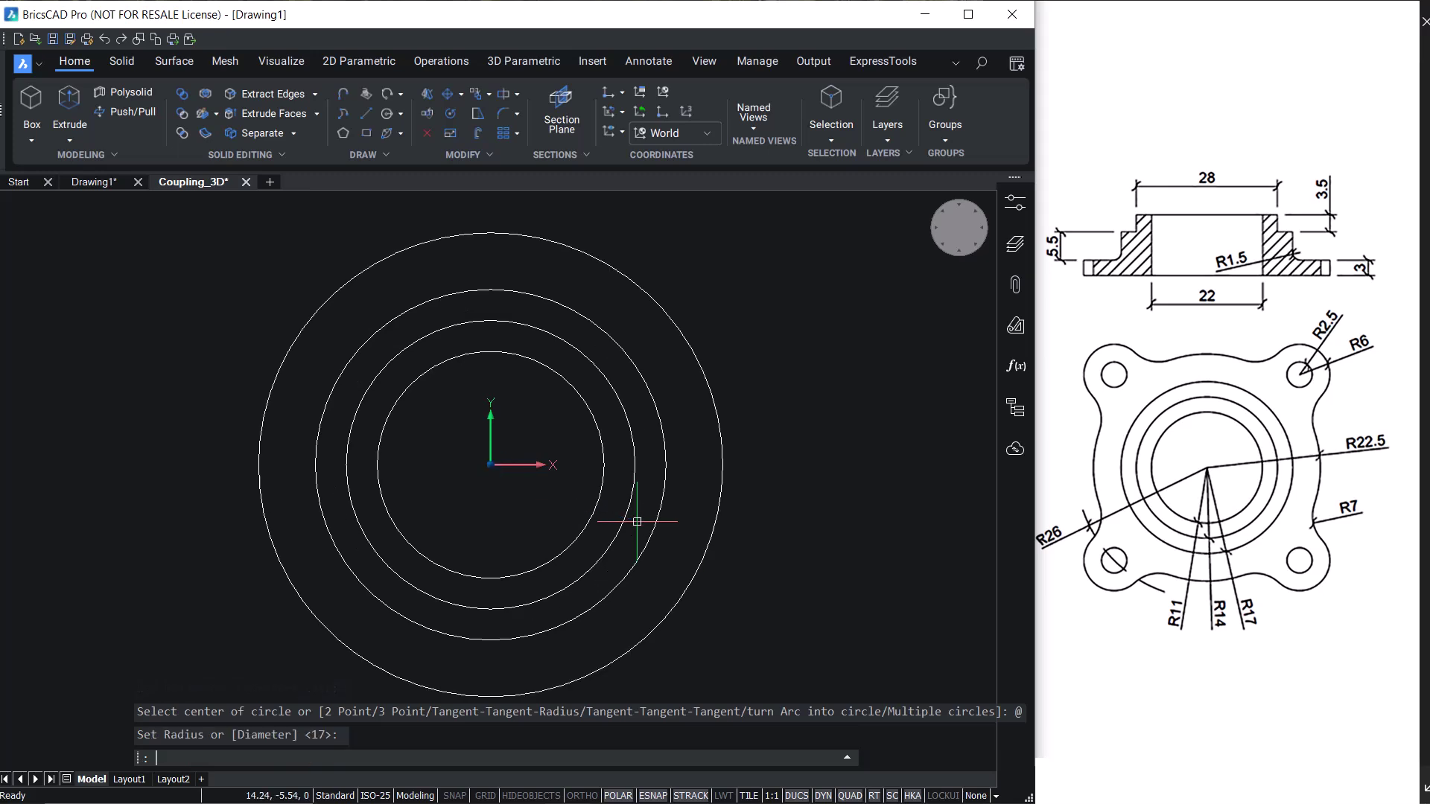
{"action": "key", "text": "Return"}
{"action": "type", "text": "@"}
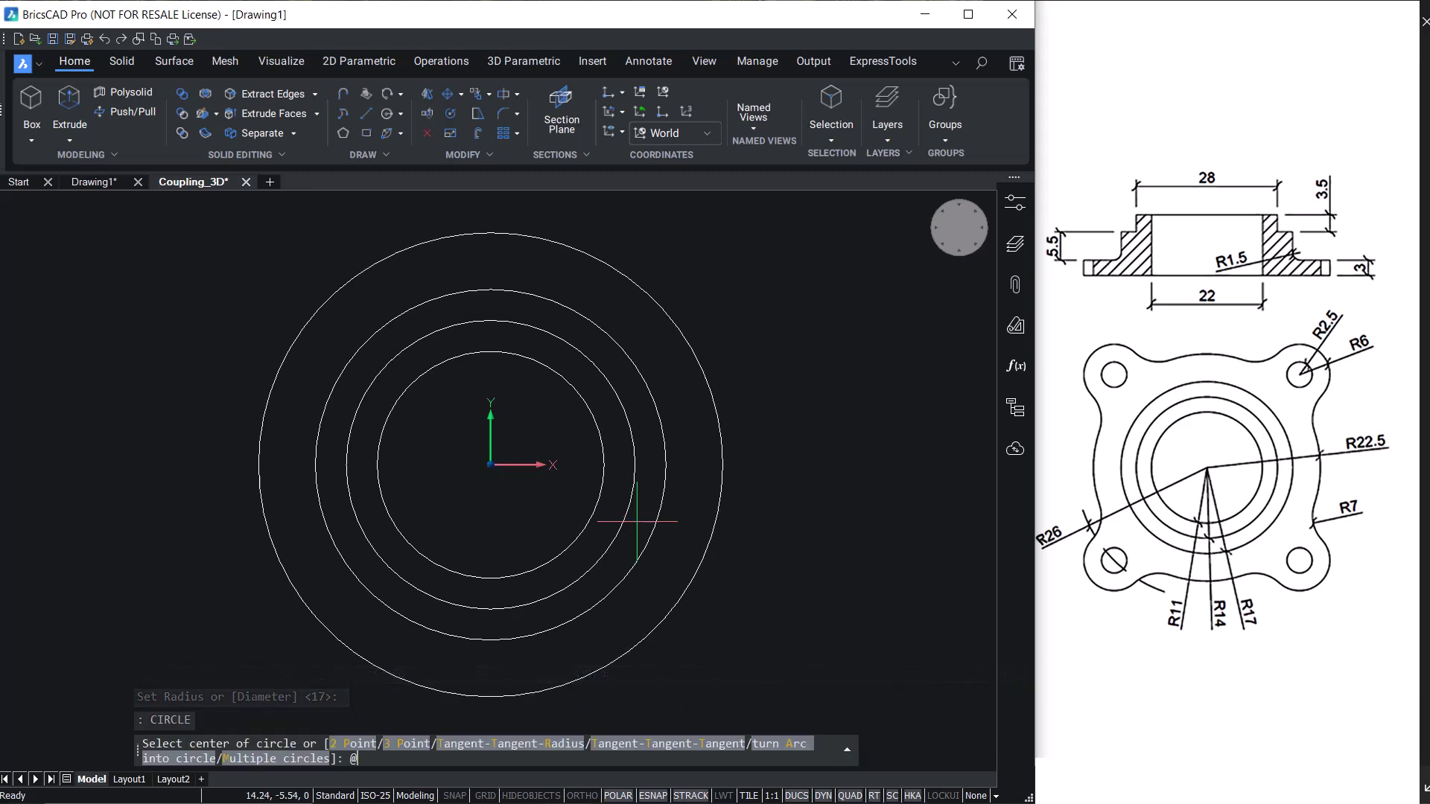
{"action": "key", "text": "Return"}
{"action": "type", "text": "26"}
{"action": "key", "text": "Return"}
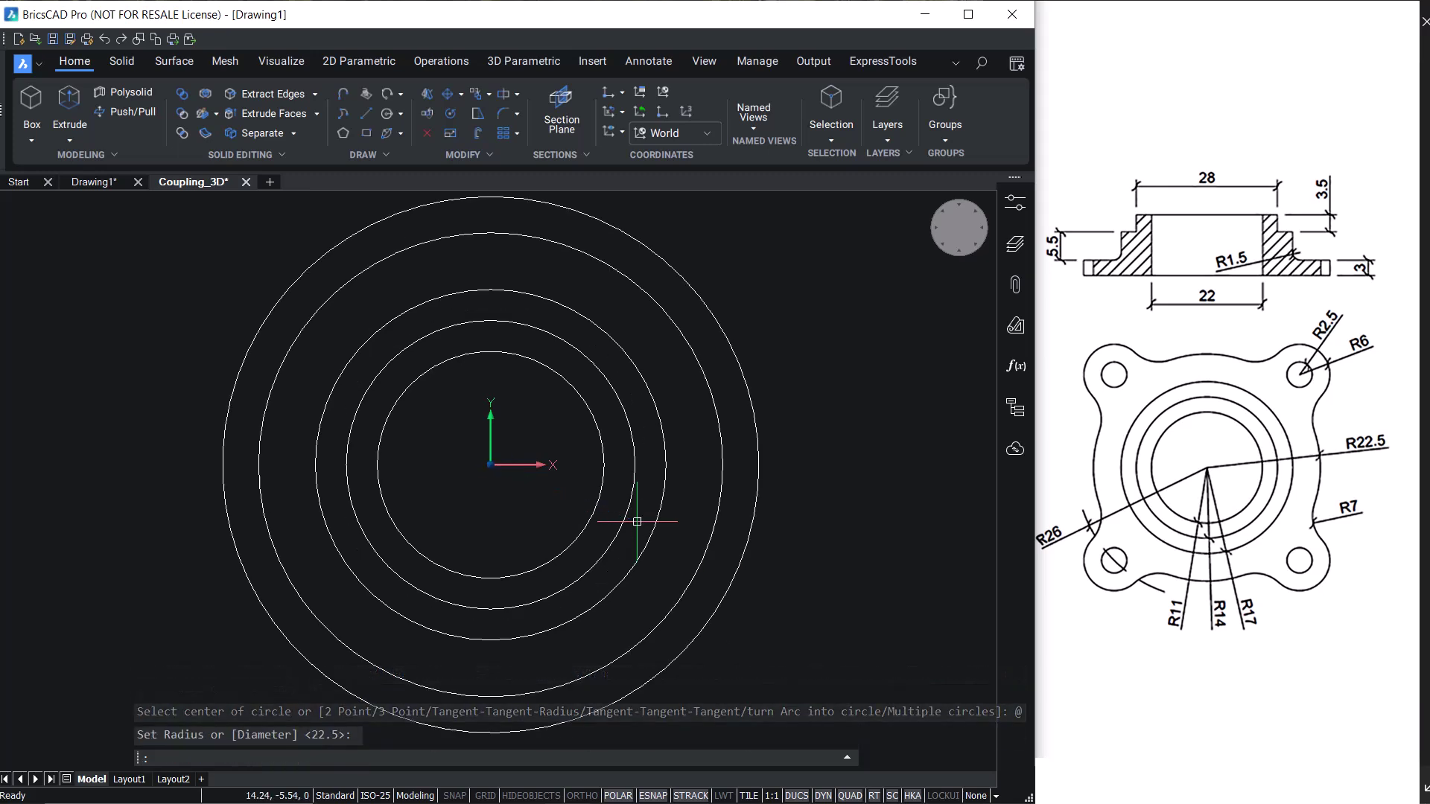
{"action": "scroll", "coordinate": [638, 520], "scroll_direction": "down", "scroll_amount": 1}
Draw a guide line from the origin at 45 degrees.
{"action": "left_click", "coordinate": [366, 113]}
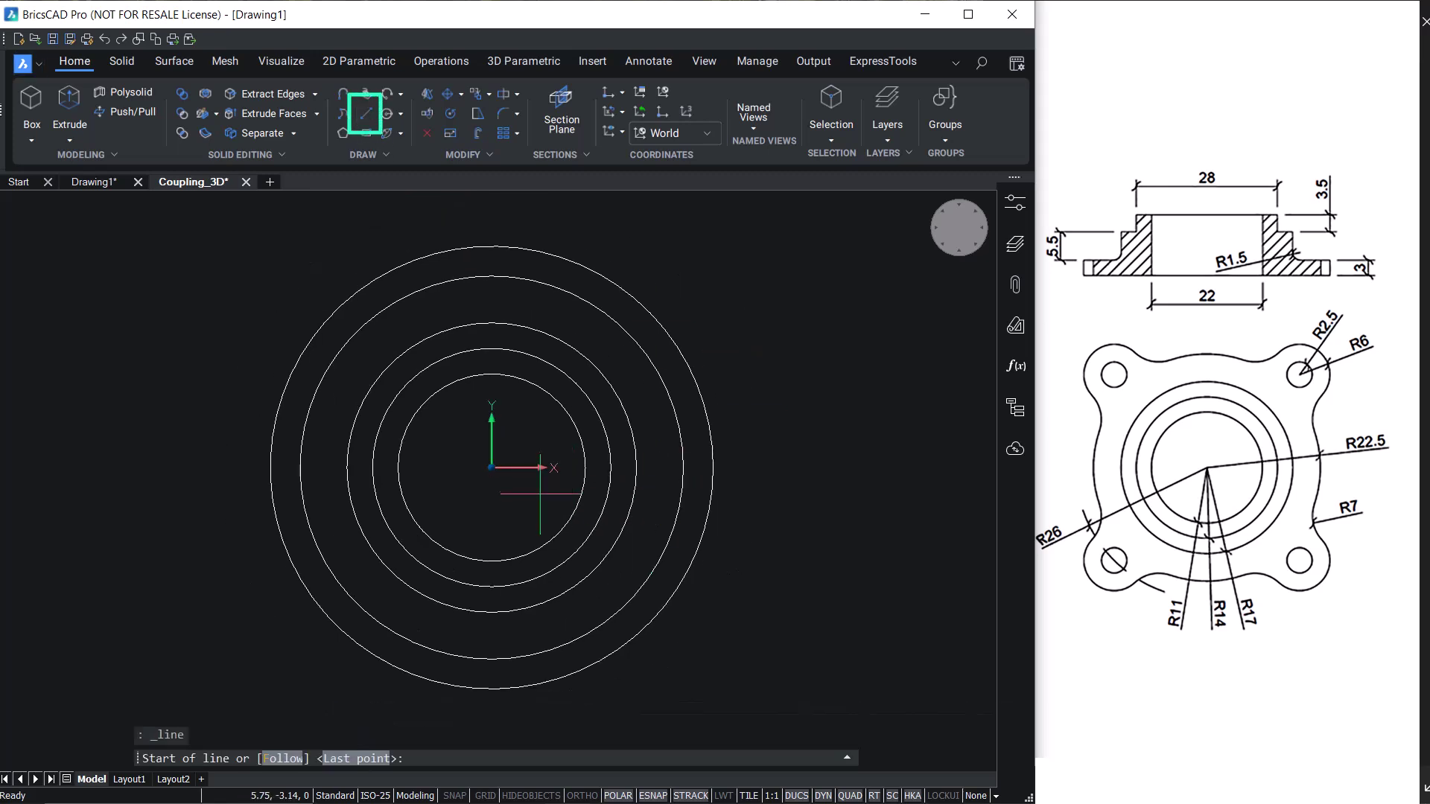
{"action": "left_click", "coordinate": [497, 464]}
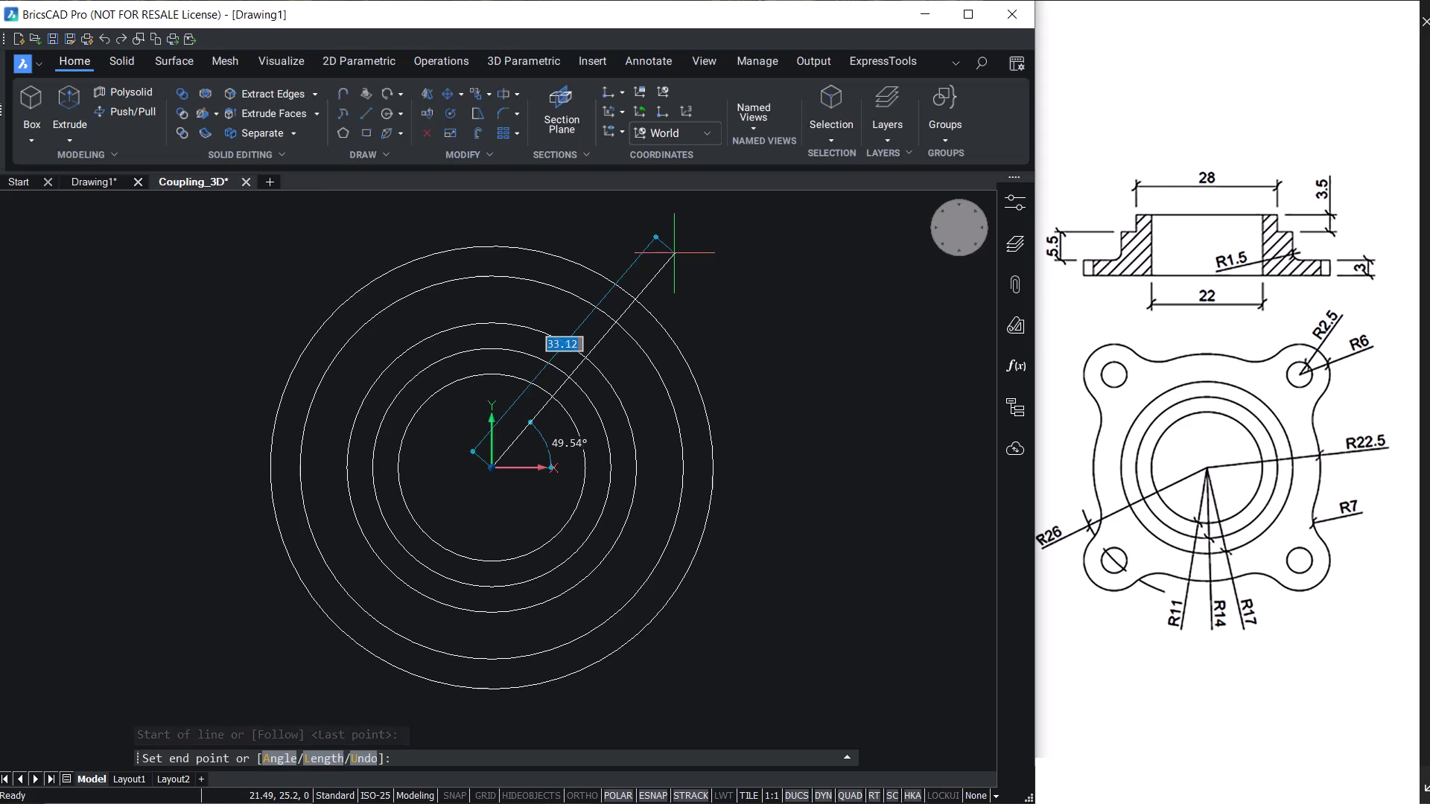
{"action": "key", "text": "Tab"}
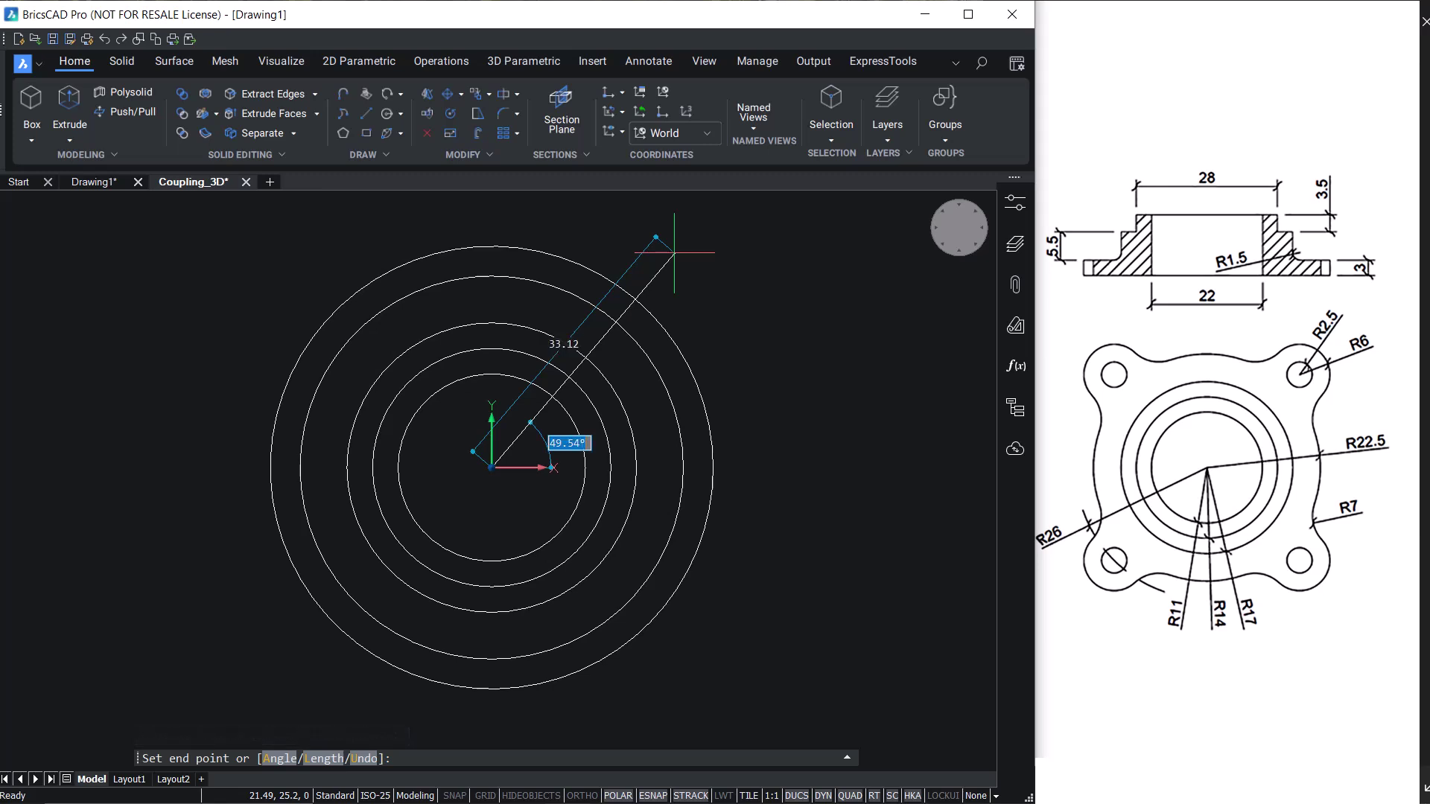
{"action": "type", "text": "45"}
{"action": "key", "text": "Return"}
{"action": "key", "text": "Return"}
{"action": "type", "text": "c"}
{"action": "key", "text": "Return"}
{"action": "key", "text": "Escape"}
Draw radius-2 and radius-6 circles where the guide line meets the outer circle.
{"action": "left_click", "coordinate": [401, 114]}
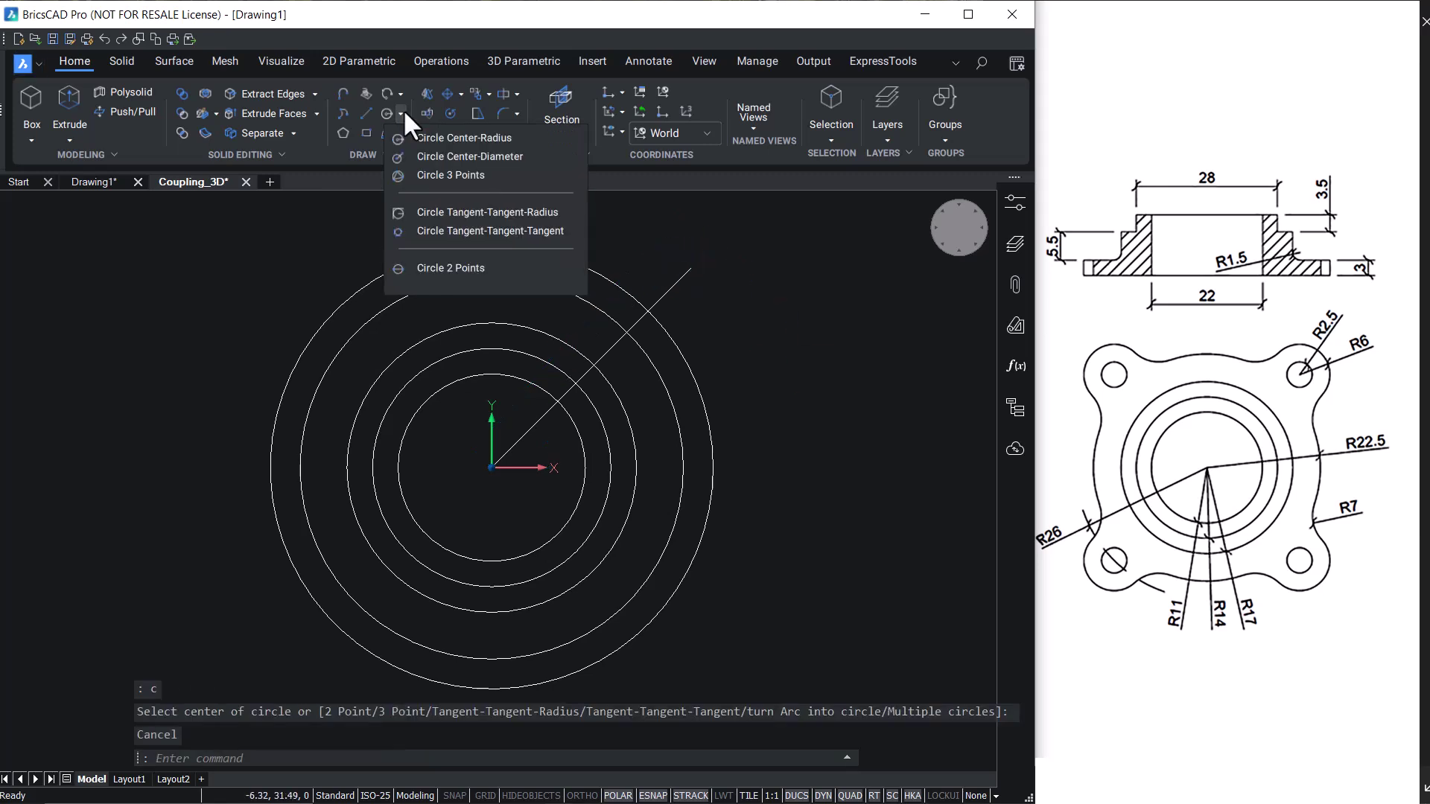
{"action": "left_click", "coordinate": [429, 138]}
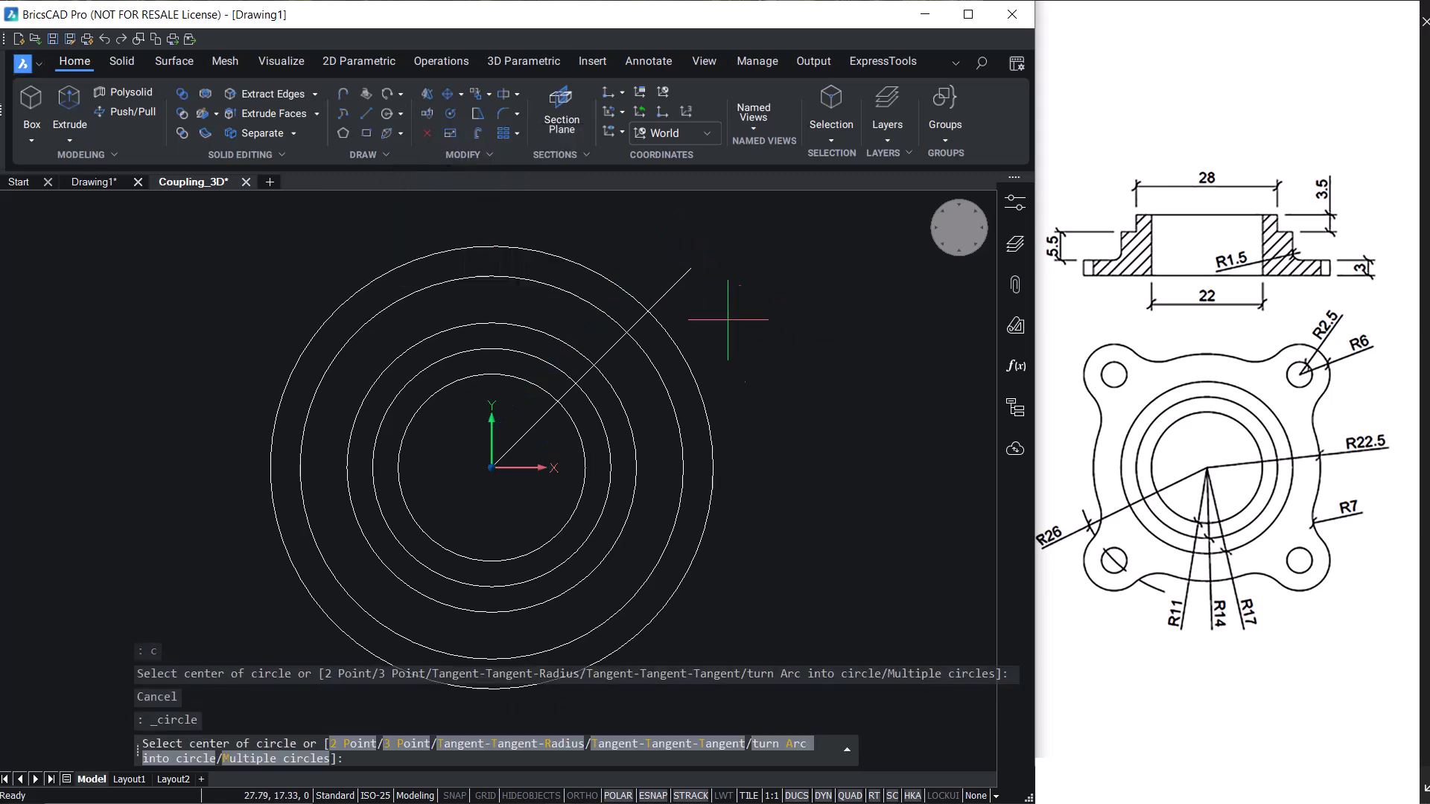
{"action": "left_click", "coordinate": [648, 311]}
{"action": "type", "text": "2."}
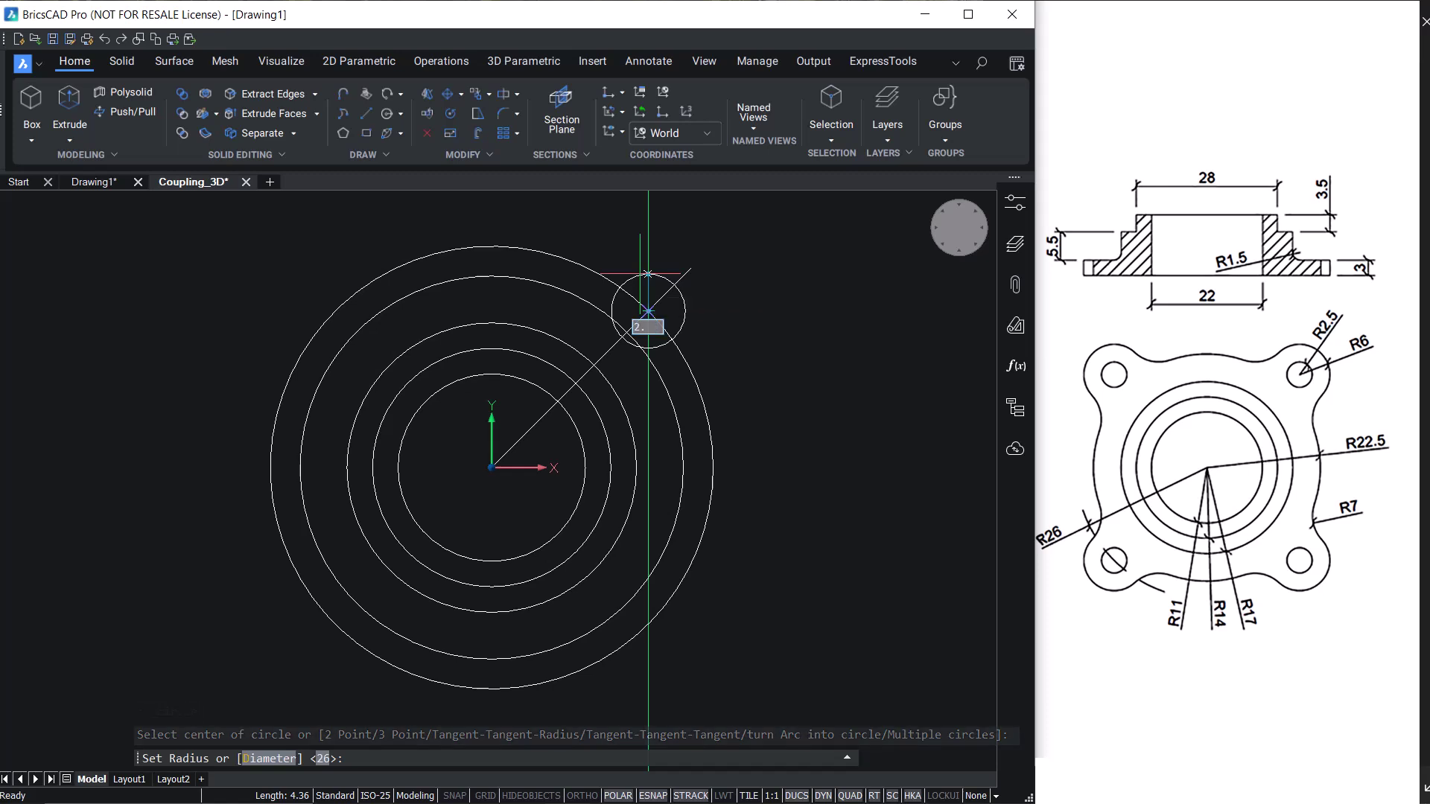
{"action": "key", "text": "Return"}
{"action": "key", "text": "Return"}
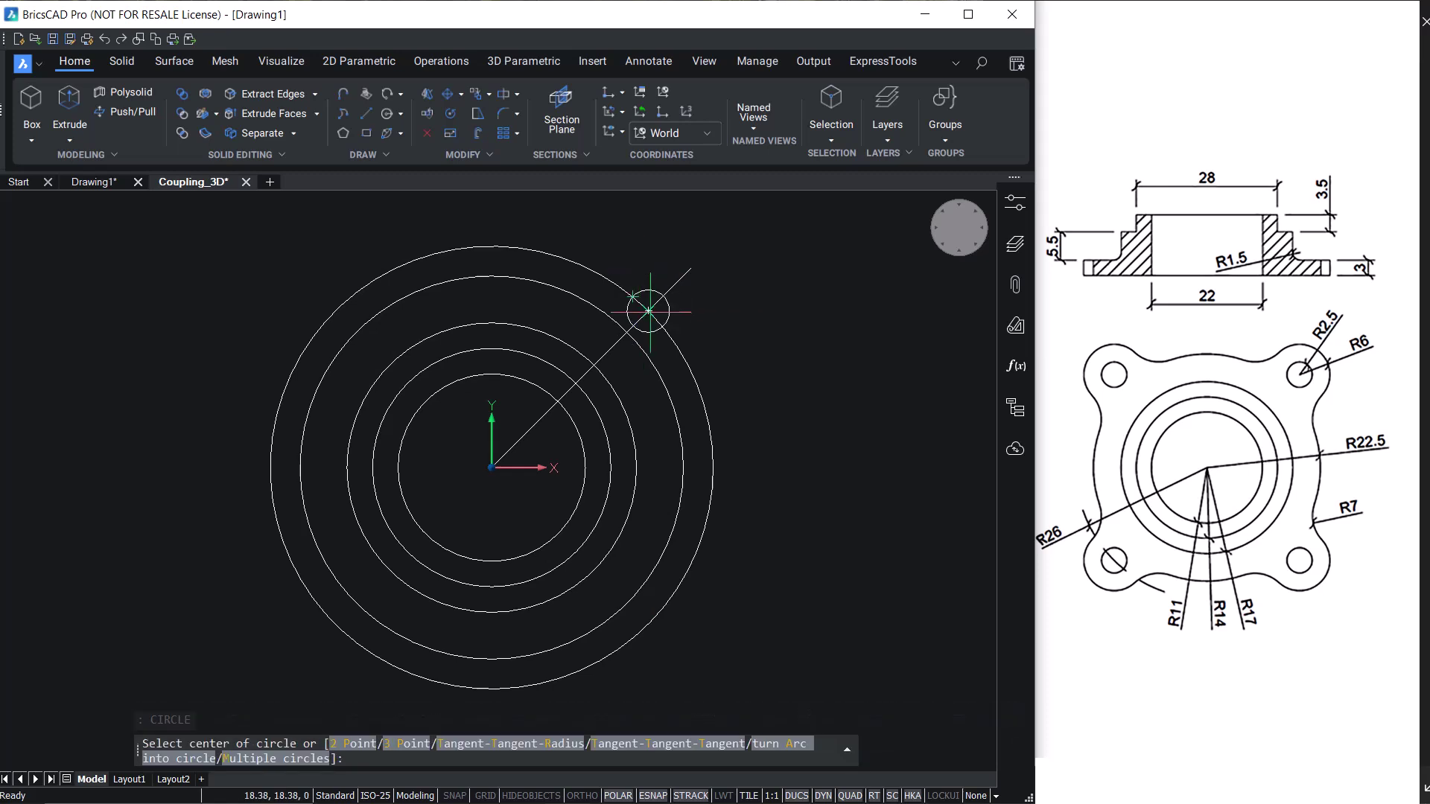
{"action": "left_click", "coordinate": [648, 311]}
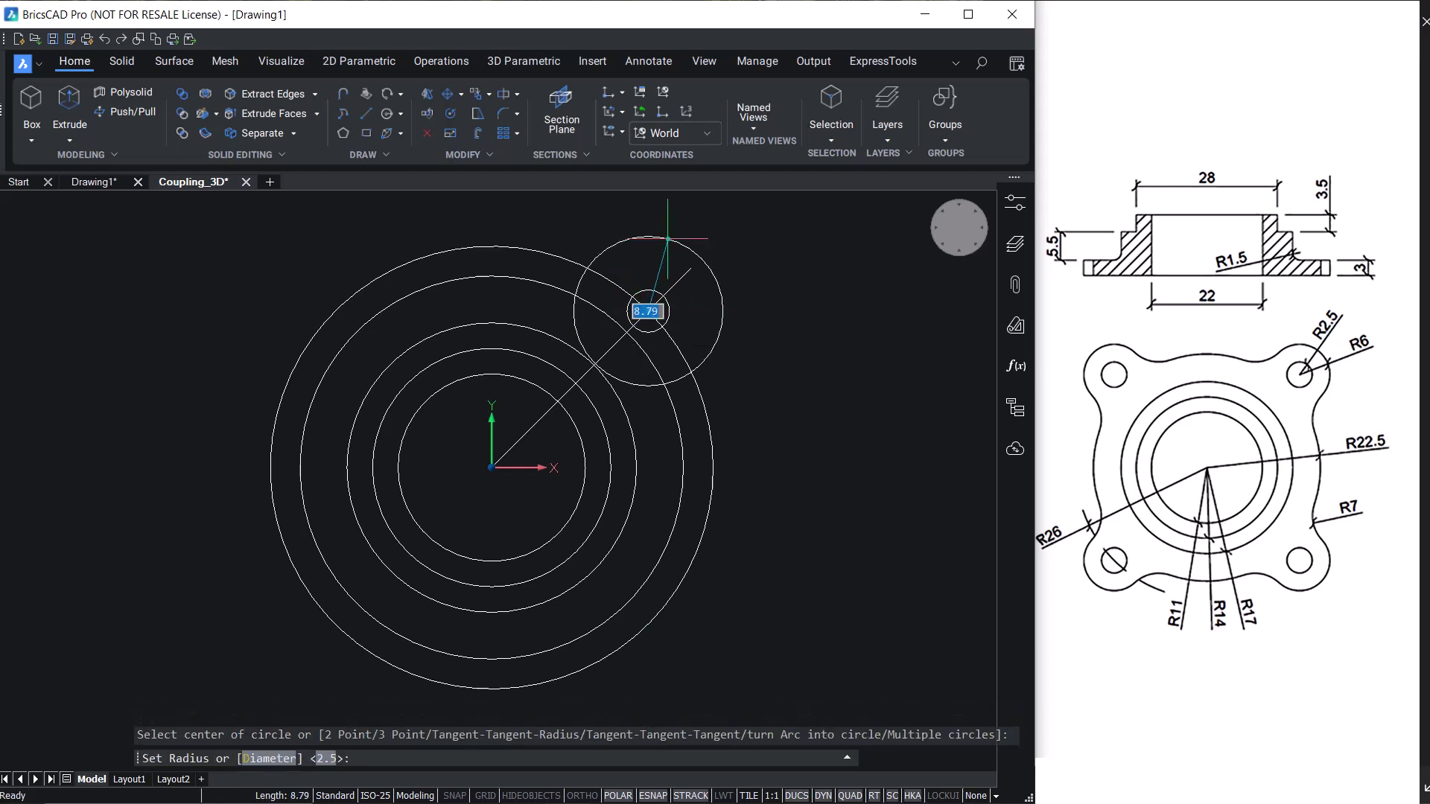
{"action": "type", "text": "6"}
{"action": "key", "text": "Return"}
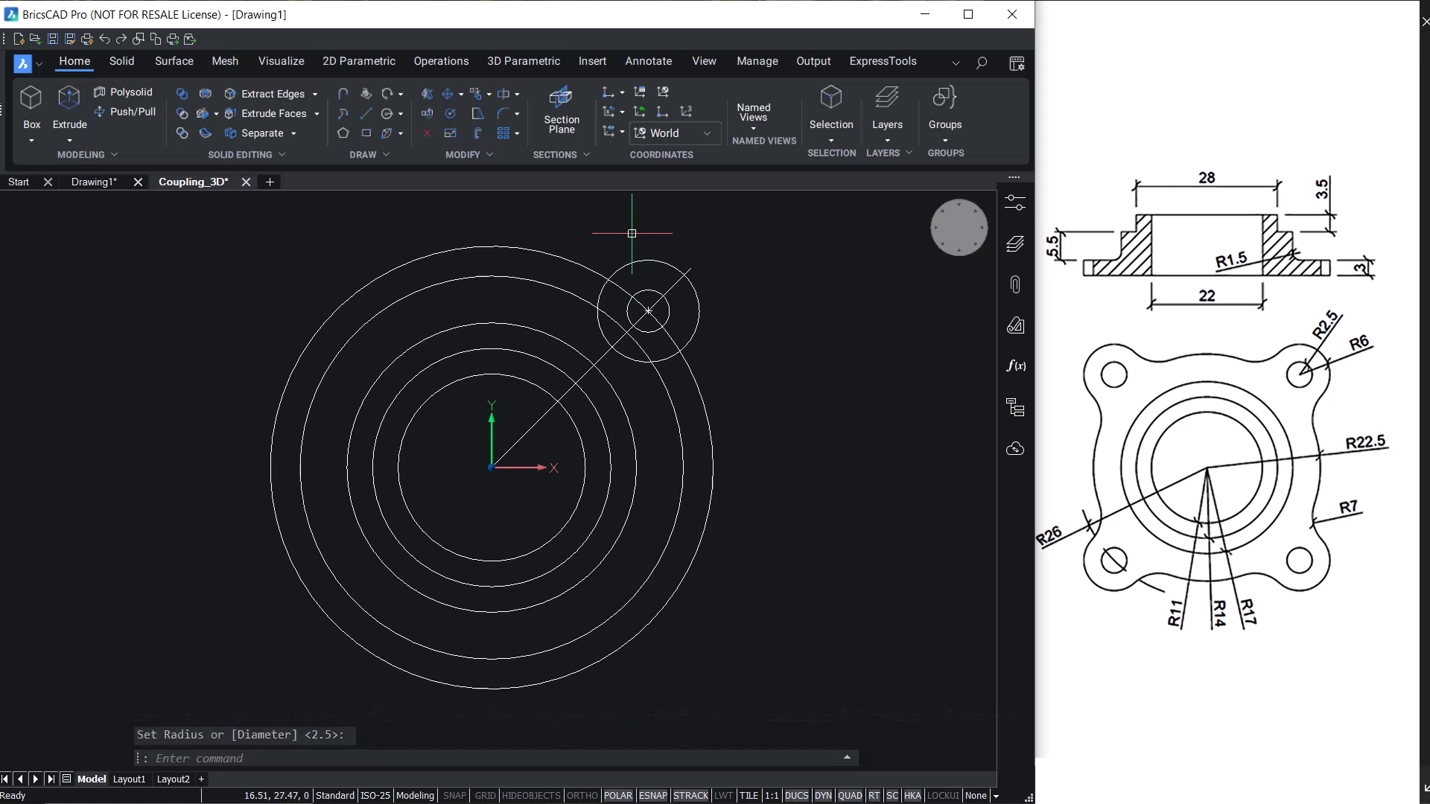
Erase the 45° guide line and the outer radius-26 circle.
{"action": "key", "text": "Escape"}
{"action": "type", "text": "e"}
{"action": "key", "text": "Return"}
{"action": "left_click", "coordinate": [604, 357]}
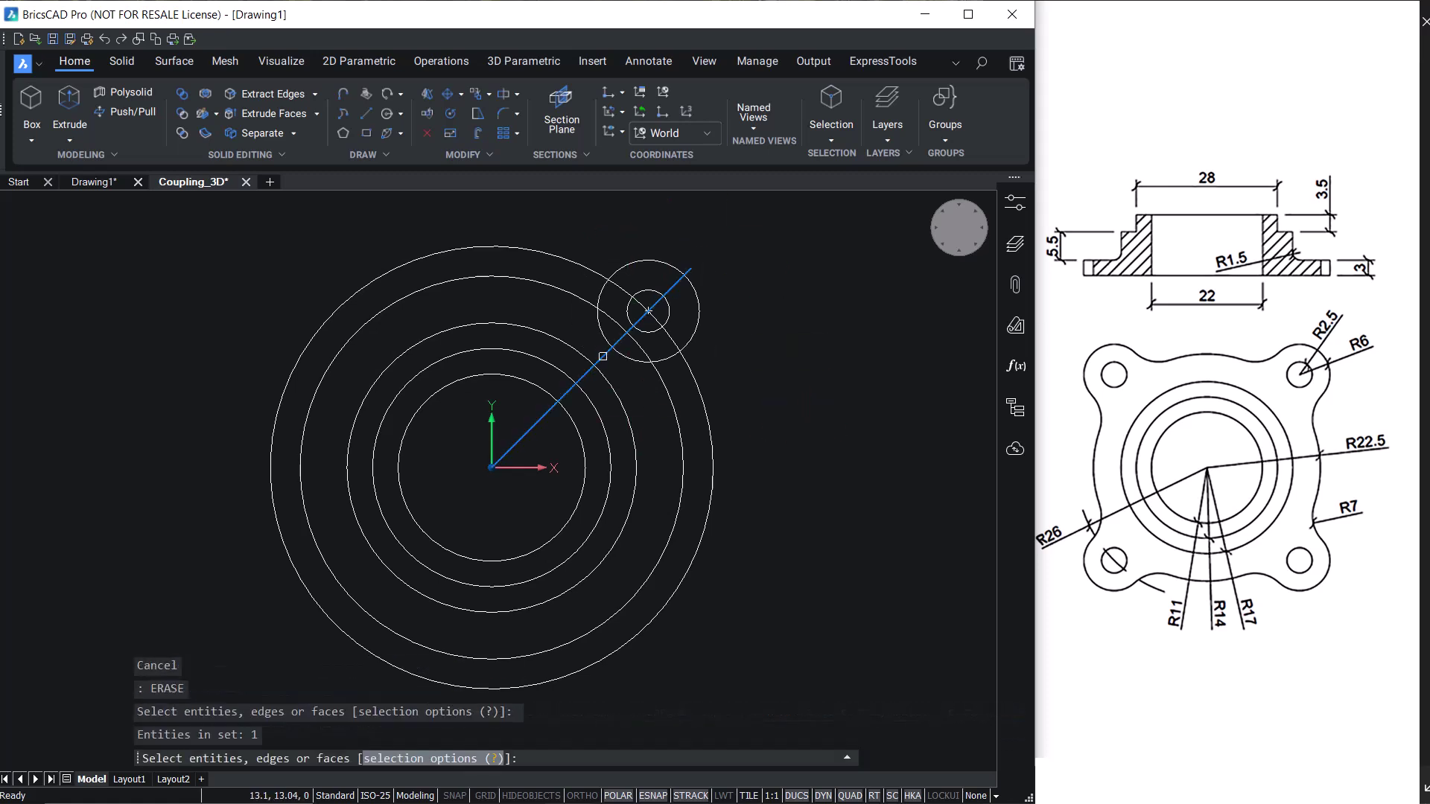
{"action": "left_click", "coordinate": [695, 377]}
{"action": "key", "text": "Return"}
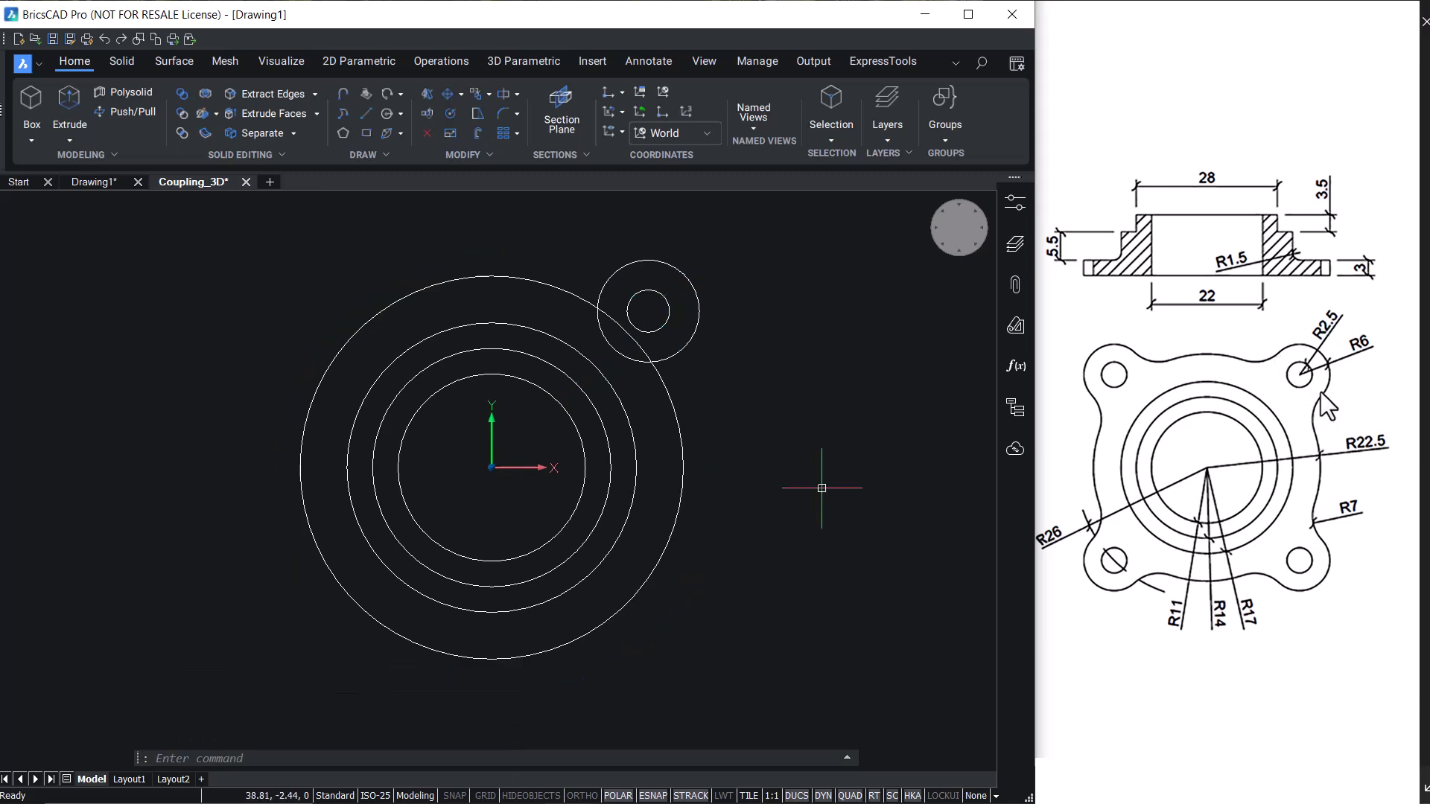
Fillet the radius-6 lug circle to the large circle on both sides with radius 7.
{"action": "left_click", "coordinate": [525, 120]}
{"action": "left_click", "coordinate": [540, 141]}
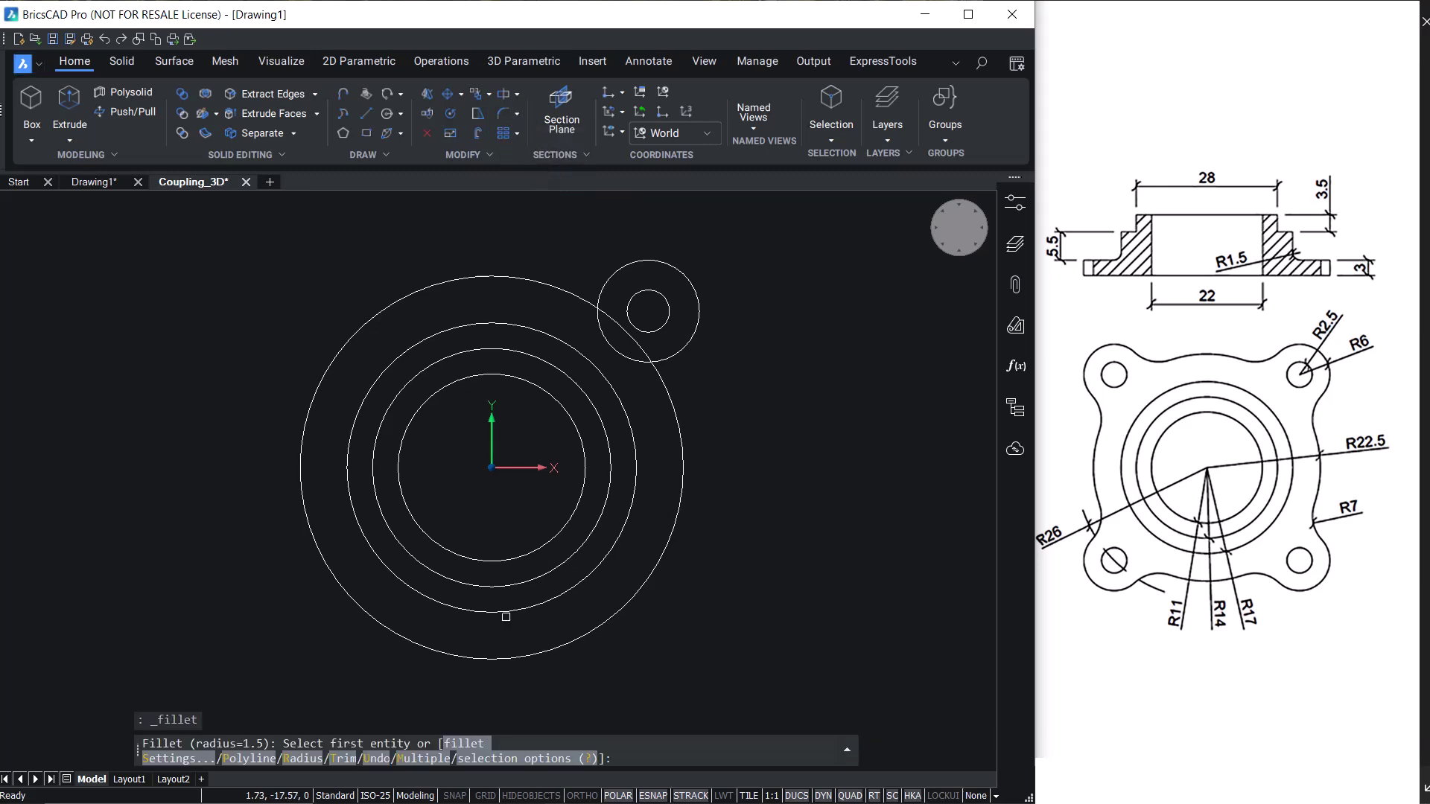
{"action": "left_click", "coordinate": [302, 758]}
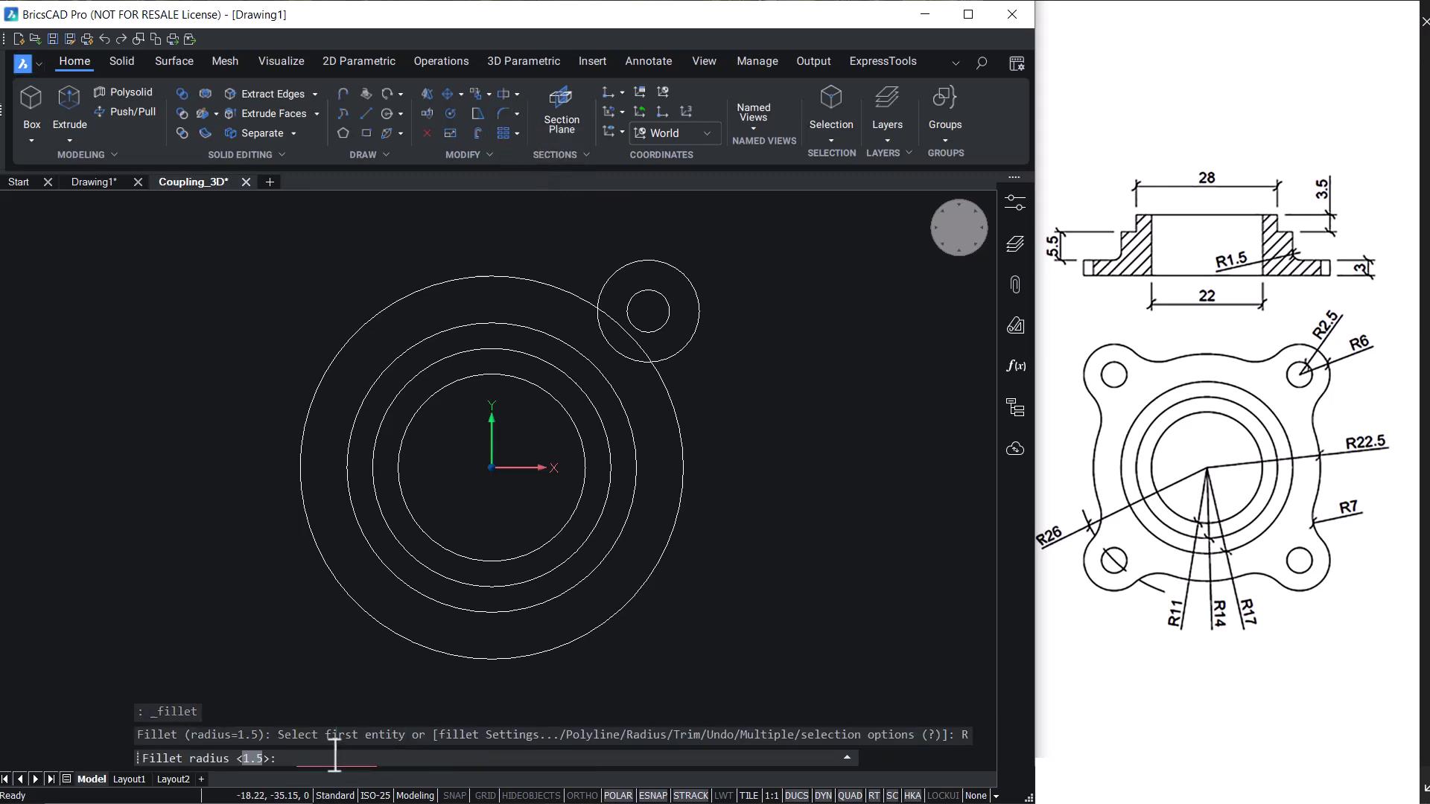
{"action": "type", "text": "7"}
{"action": "key", "text": "Return"}
{"action": "left_click", "coordinate": [689, 346]}
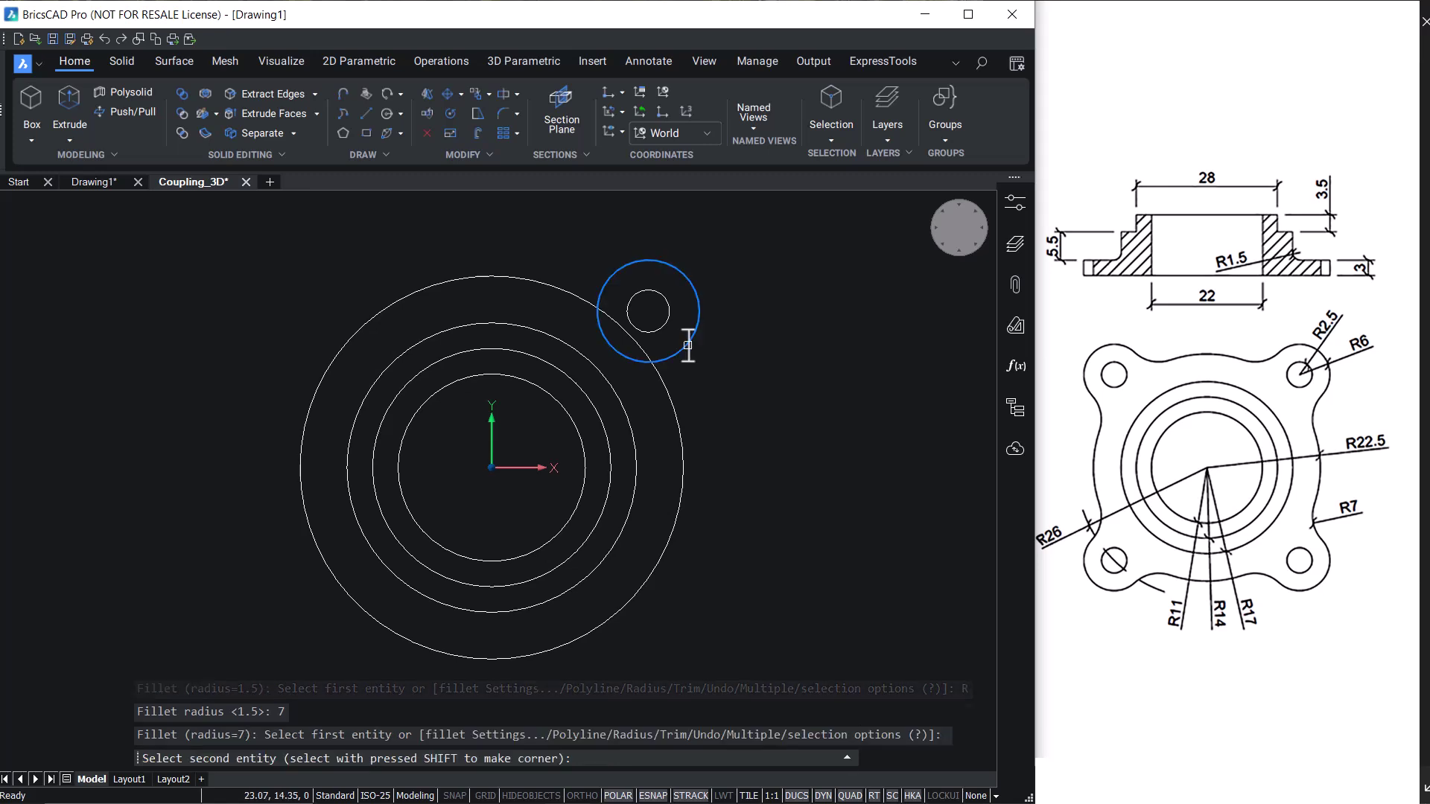
{"action": "left_click", "coordinate": [668, 402]}
{"action": "key", "text": "Return"}
{"action": "left_click", "coordinate": [608, 272]}
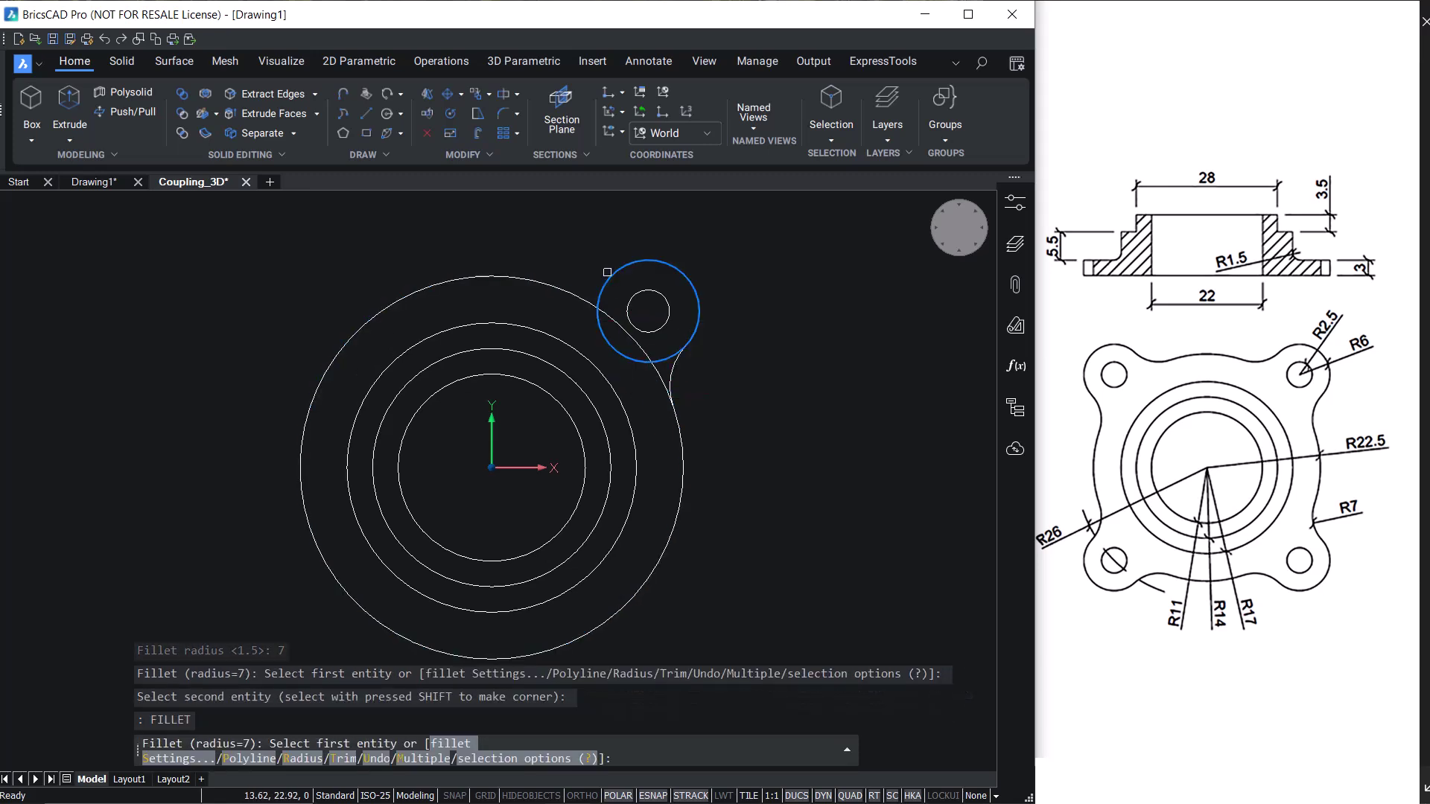
{"action": "left_click", "coordinate": [557, 288]}
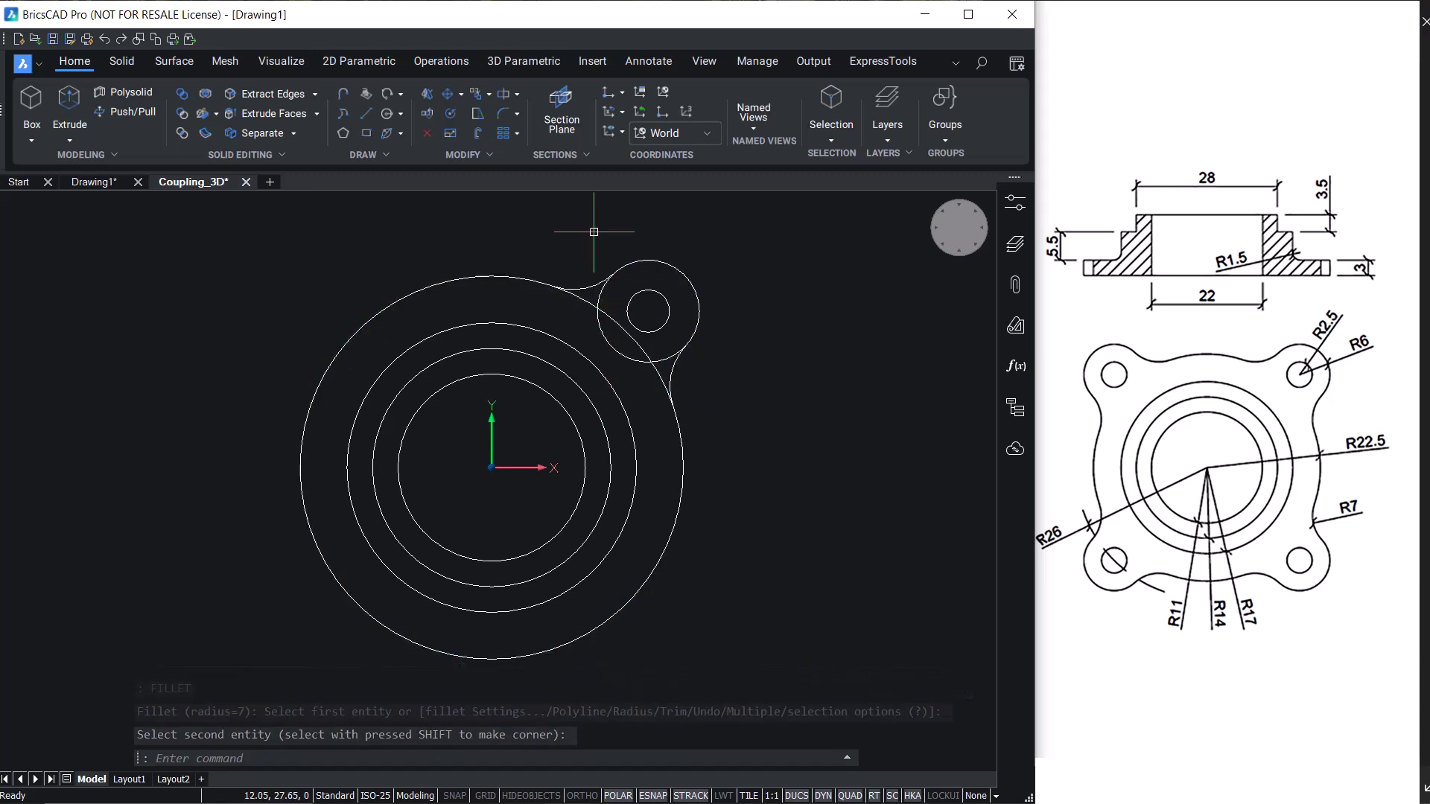
Polar-array the lug and its fillets around the origin with 4 items.
{"action": "left_click", "coordinate": [516, 132]}
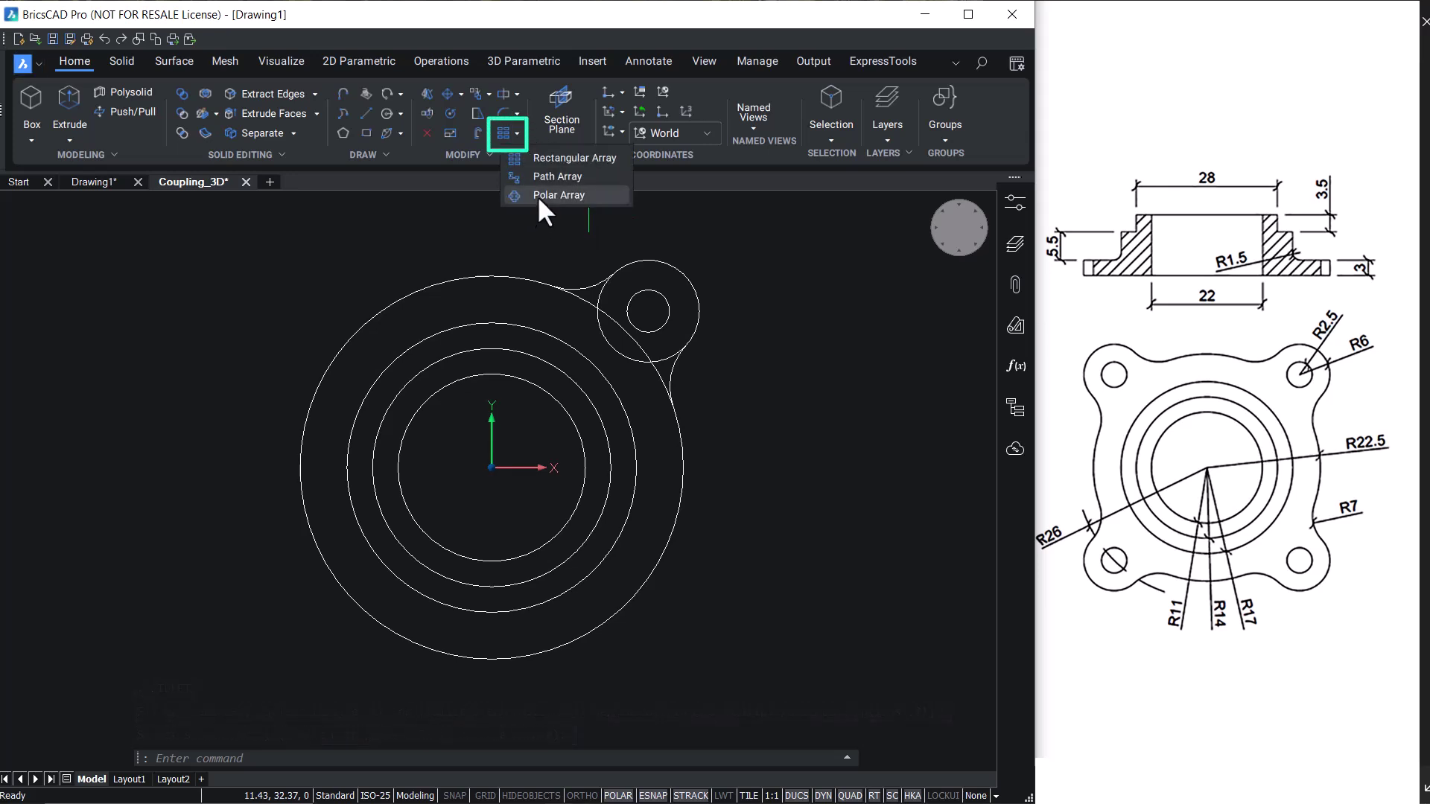
{"action": "left_click", "coordinate": [538, 195]}
{"action": "left_click", "coordinate": [510, 200]}
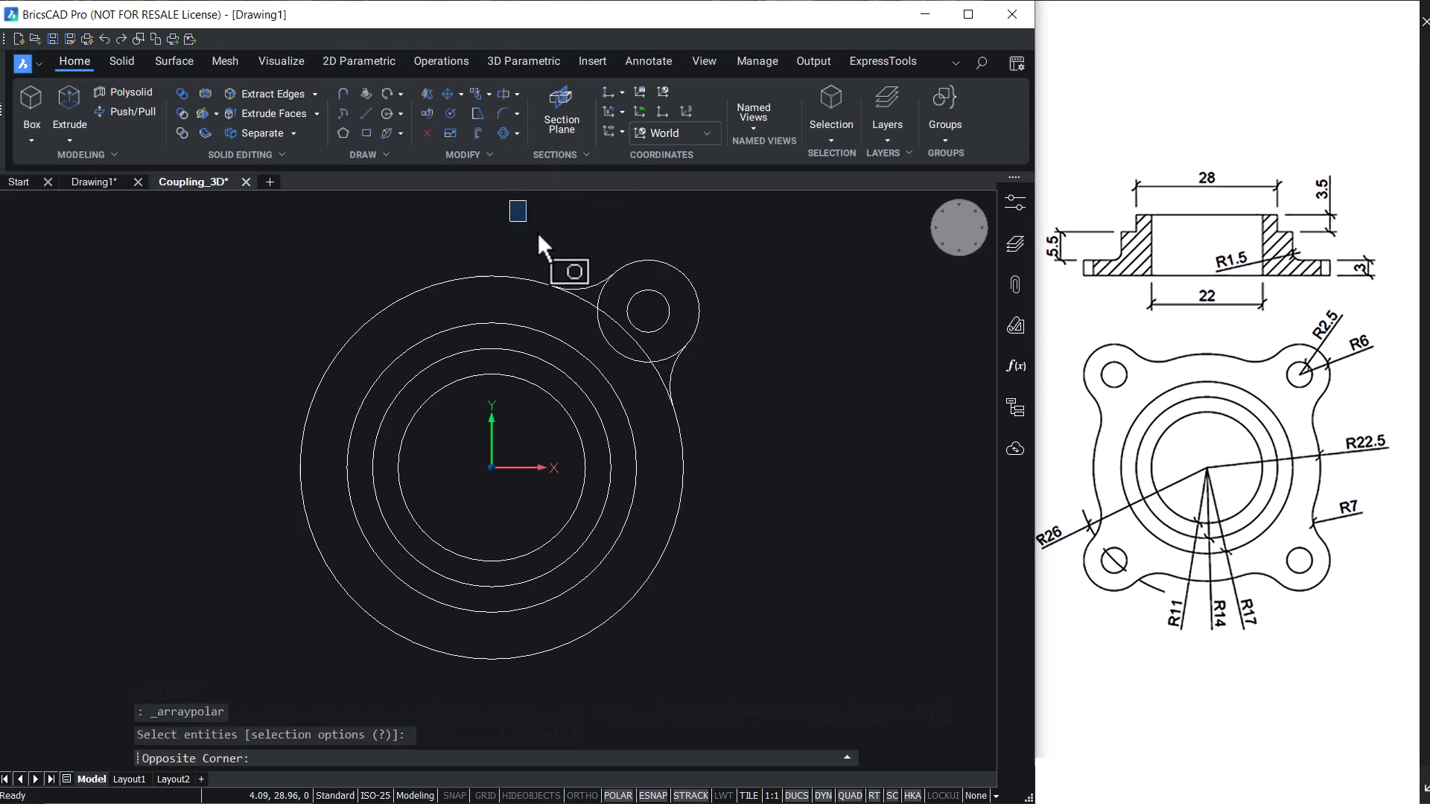
{"action": "left_click", "coordinate": [713, 450]}
{"action": "key", "text": "Return"}
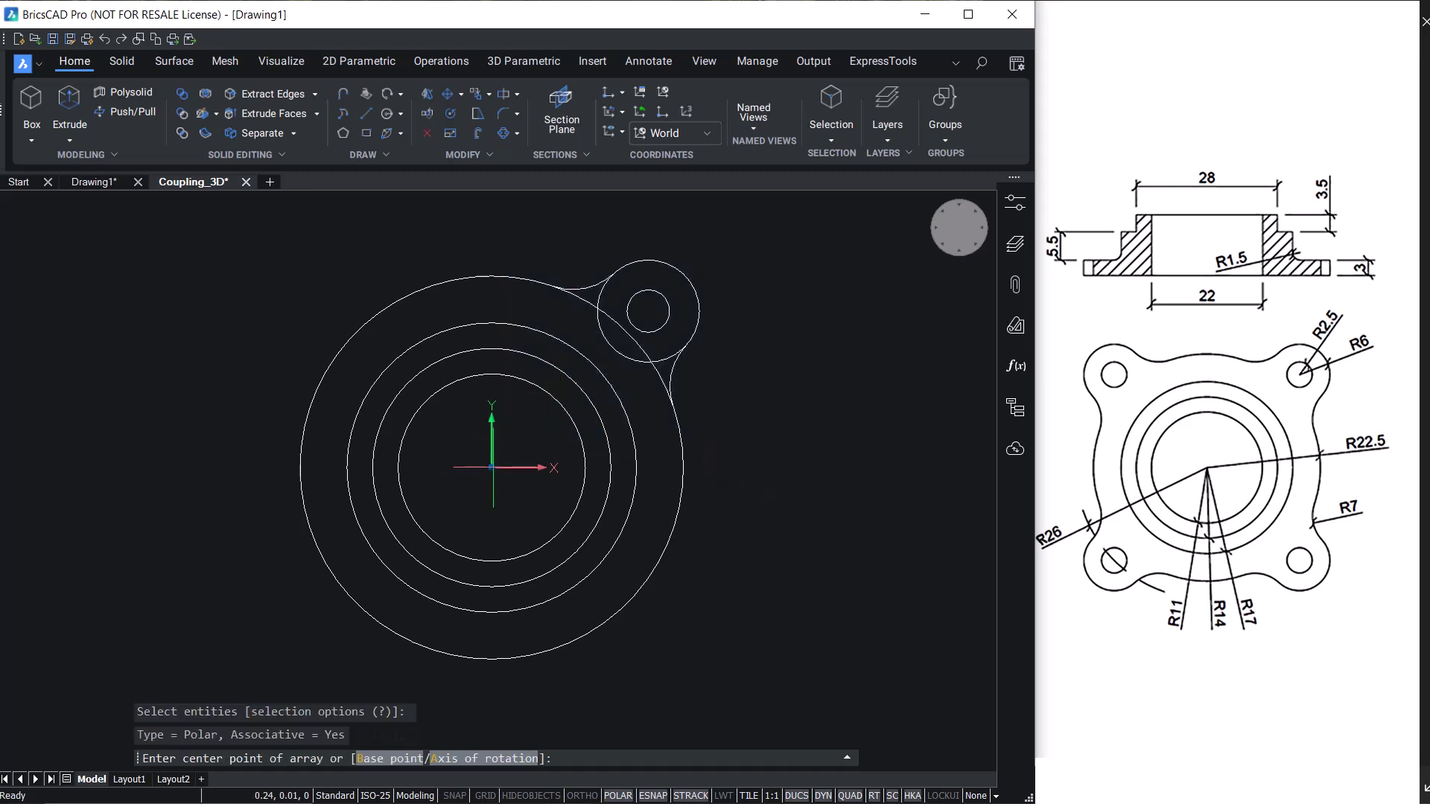
{"action": "left_click", "coordinate": [492, 467]}
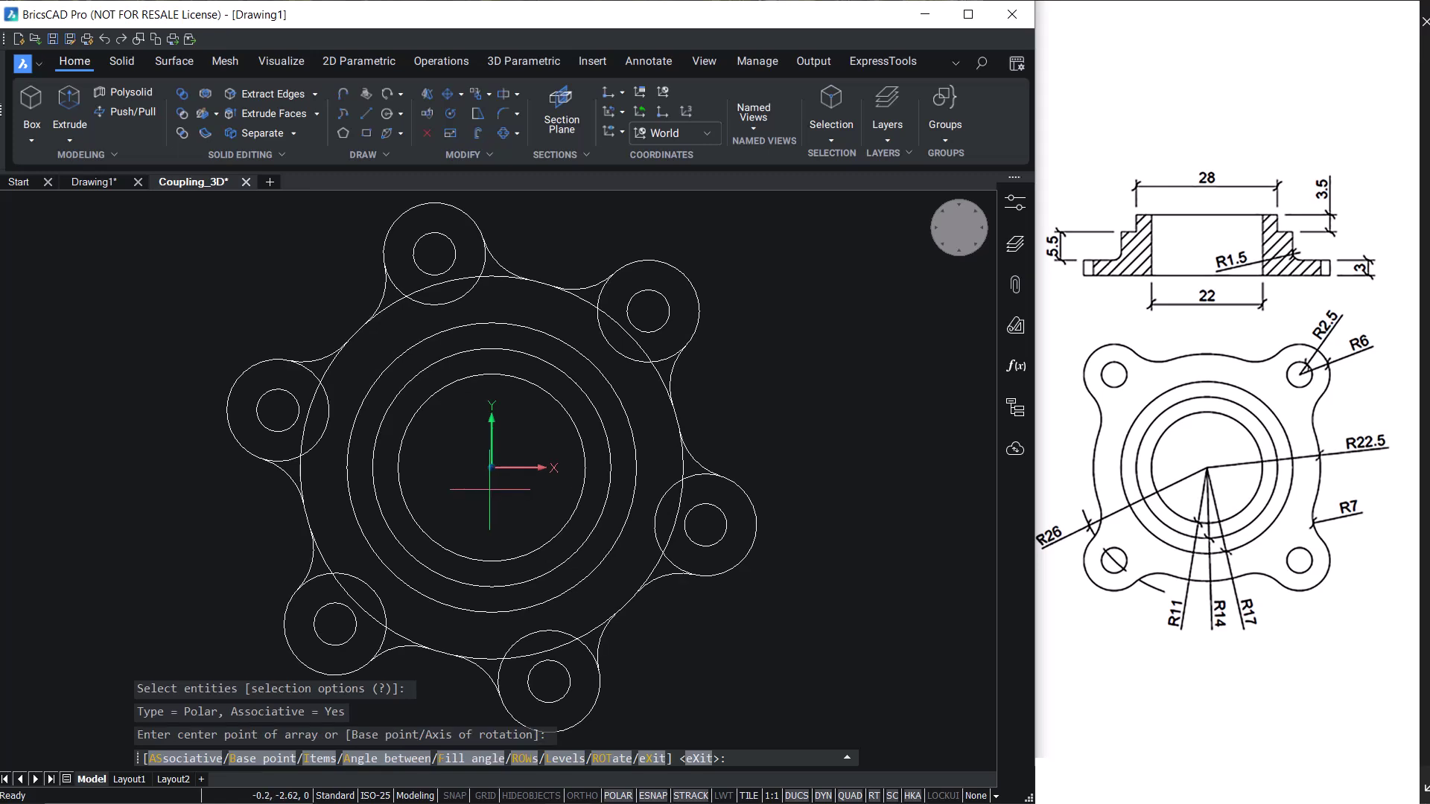
{"action": "left_click", "coordinate": [314, 760]}
{"action": "type", "text": "4"}
{"action": "key", "text": "Return"}
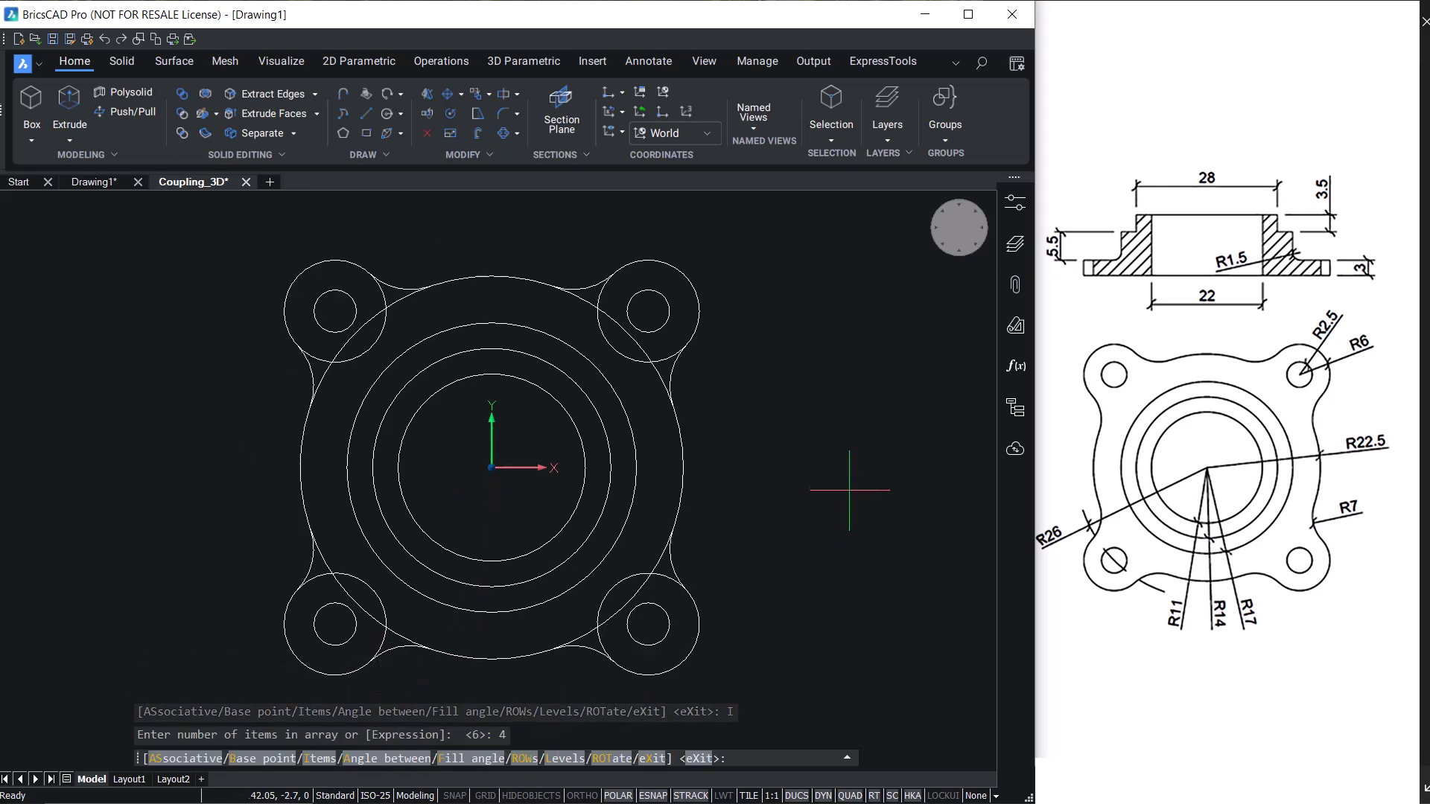
{"action": "key", "text": "Escape"}
Select the arrayed lug group for exploding with X.
{"action": "type", "text": "x"}
{"action": "key", "text": "Return"}
{"action": "left_click", "coordinate": [674, 391]}
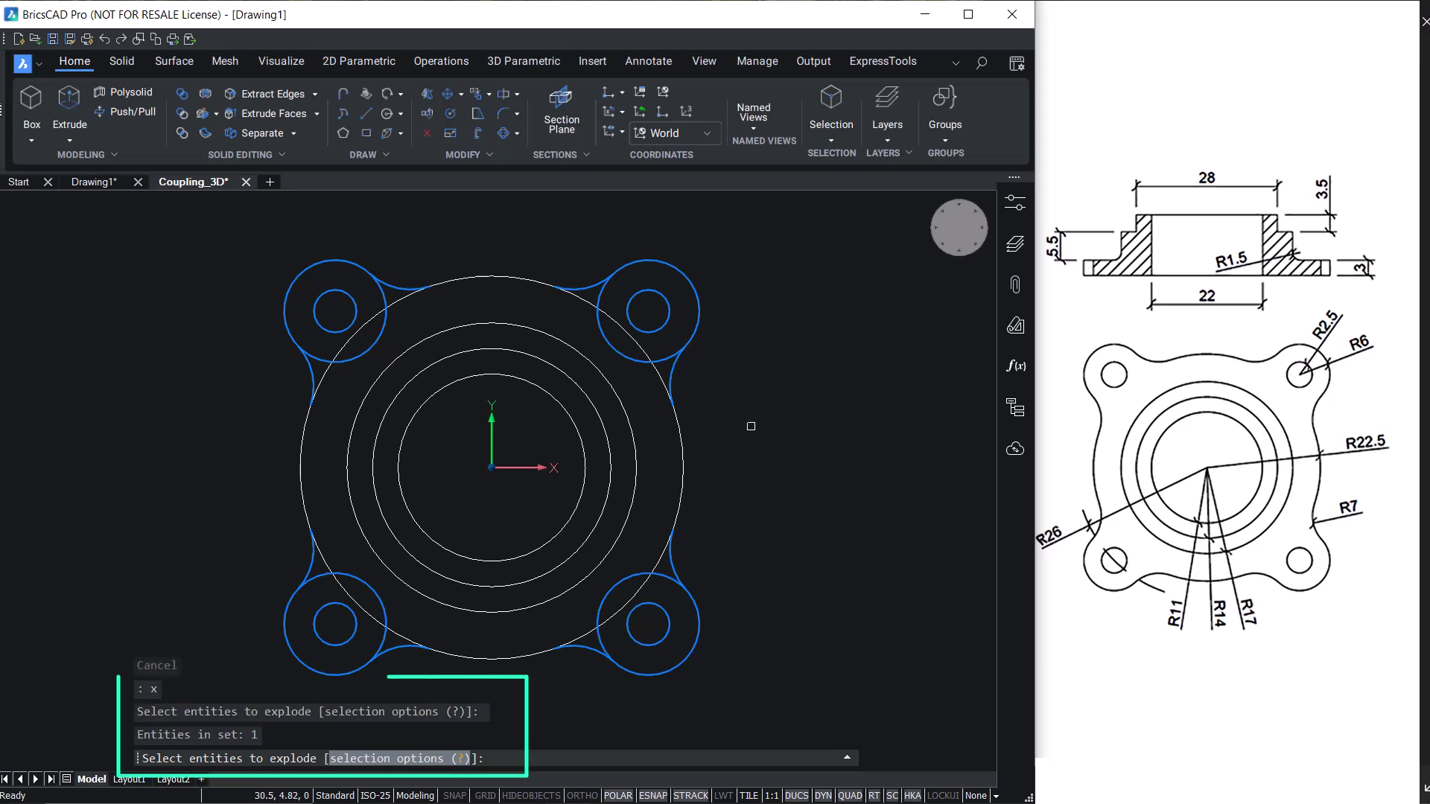
Explode the array and trim away the circle arcs inside each of the four lugs.
{"action": "key", "text": "Return"}
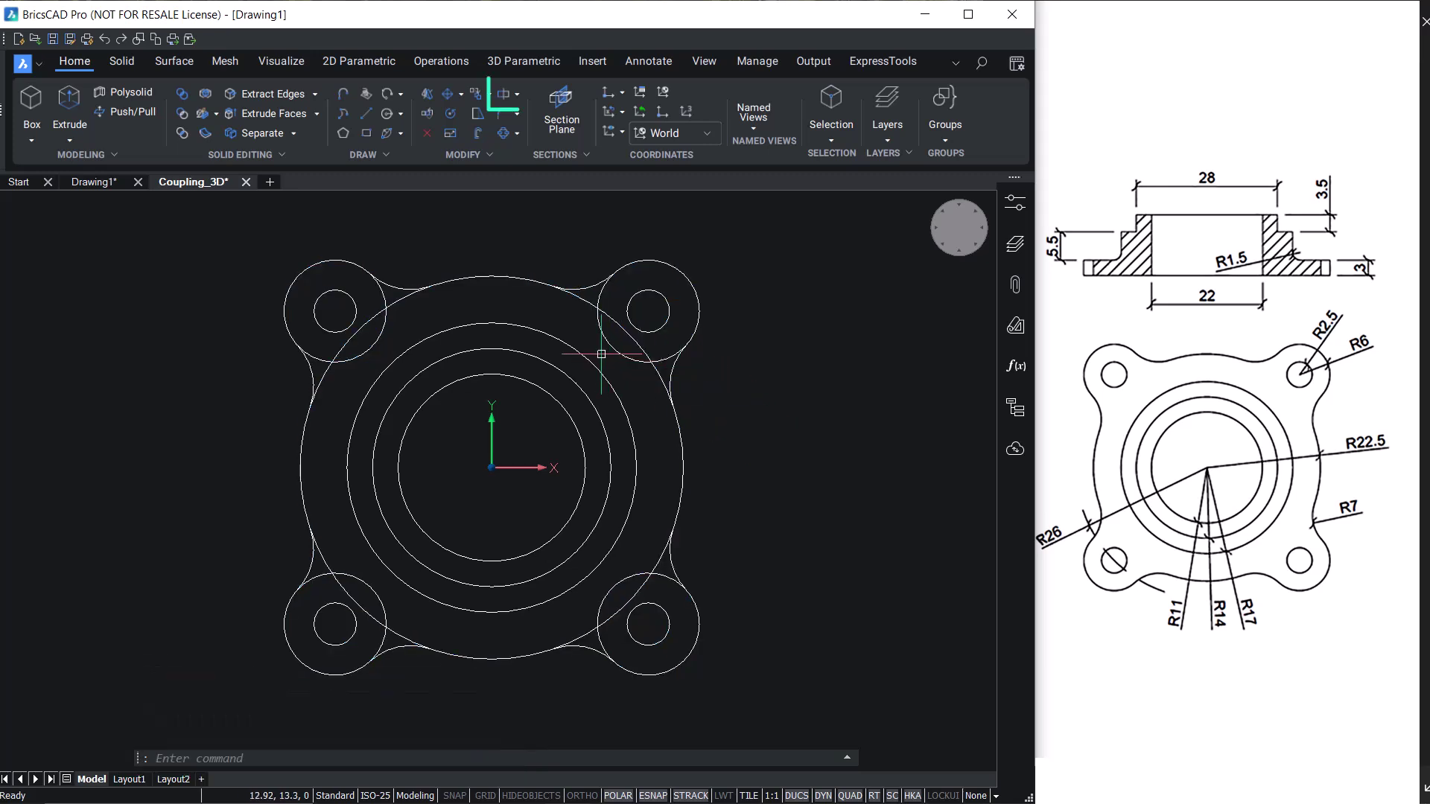
{"action": "left_click", "coordinate": [524, 95]}
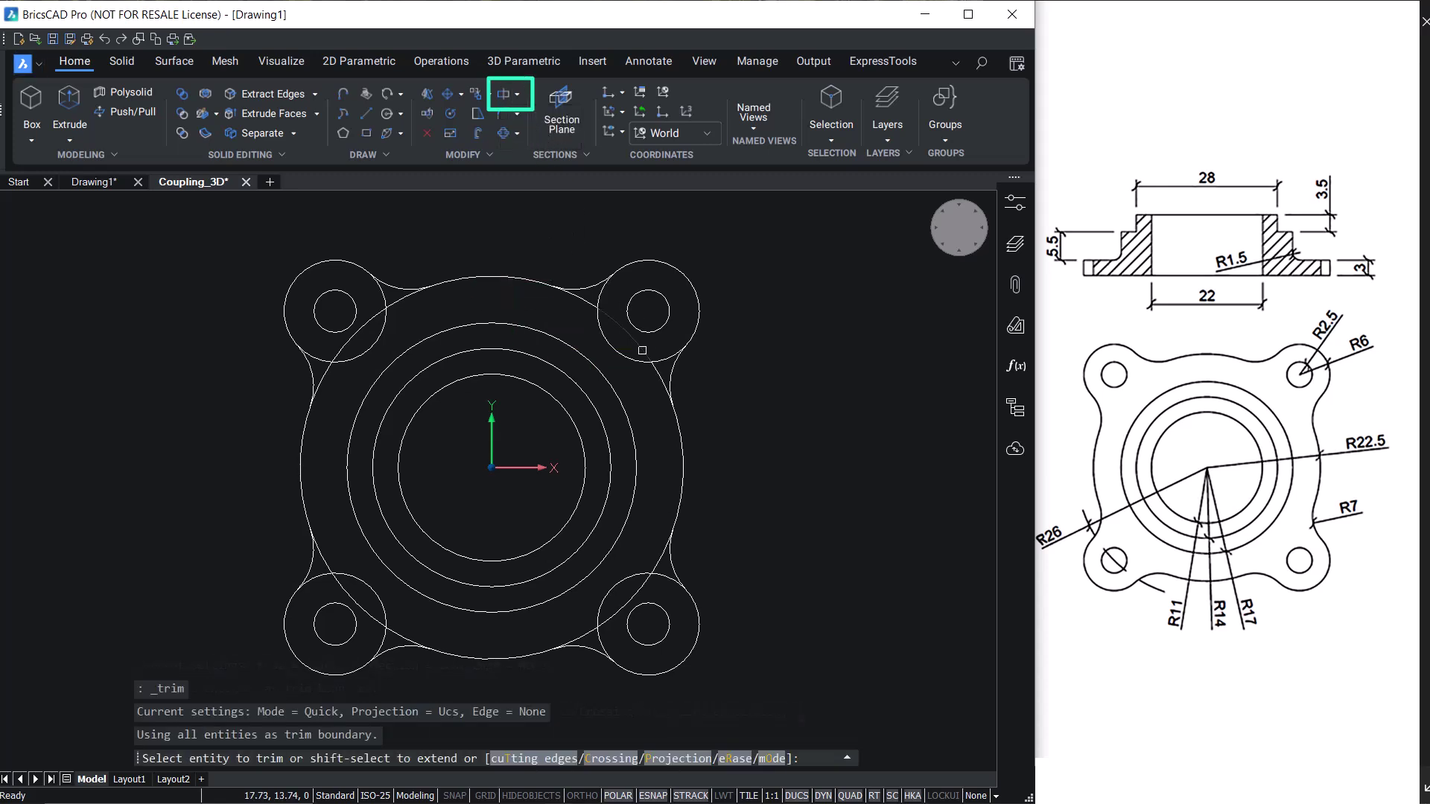
{"action": "left_click", "coordinate": [648, 367]}
{"action": "left_click", "coordinate": [638, 383]}
{"action": "left_click", "coordinate": [594, 306]}
{"action": "left_click", "coordinate": [383, 310]}
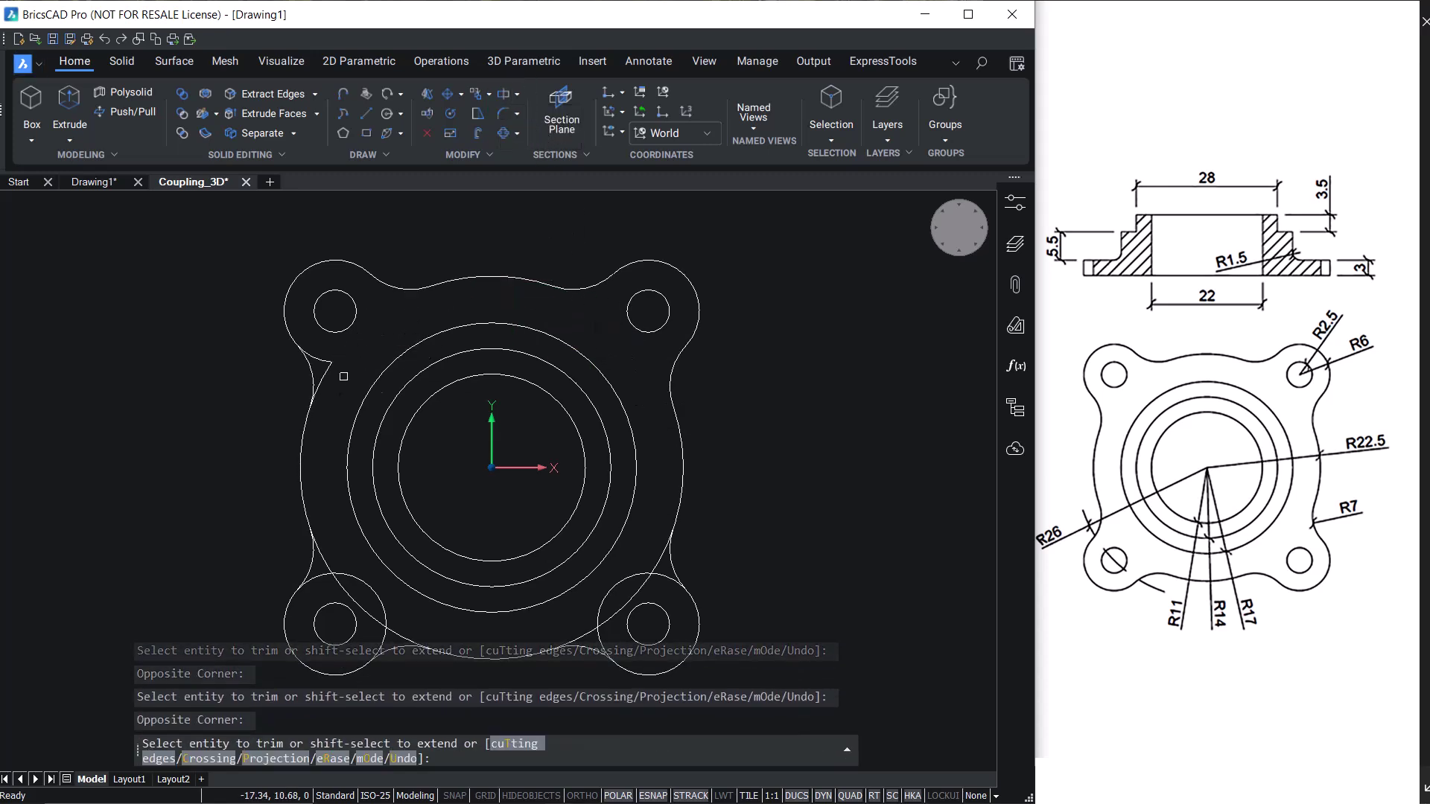
{"action": "left_click", "coordinate": [357, 566]}
{"action": "left_click", "coordinate": [334, 592]}
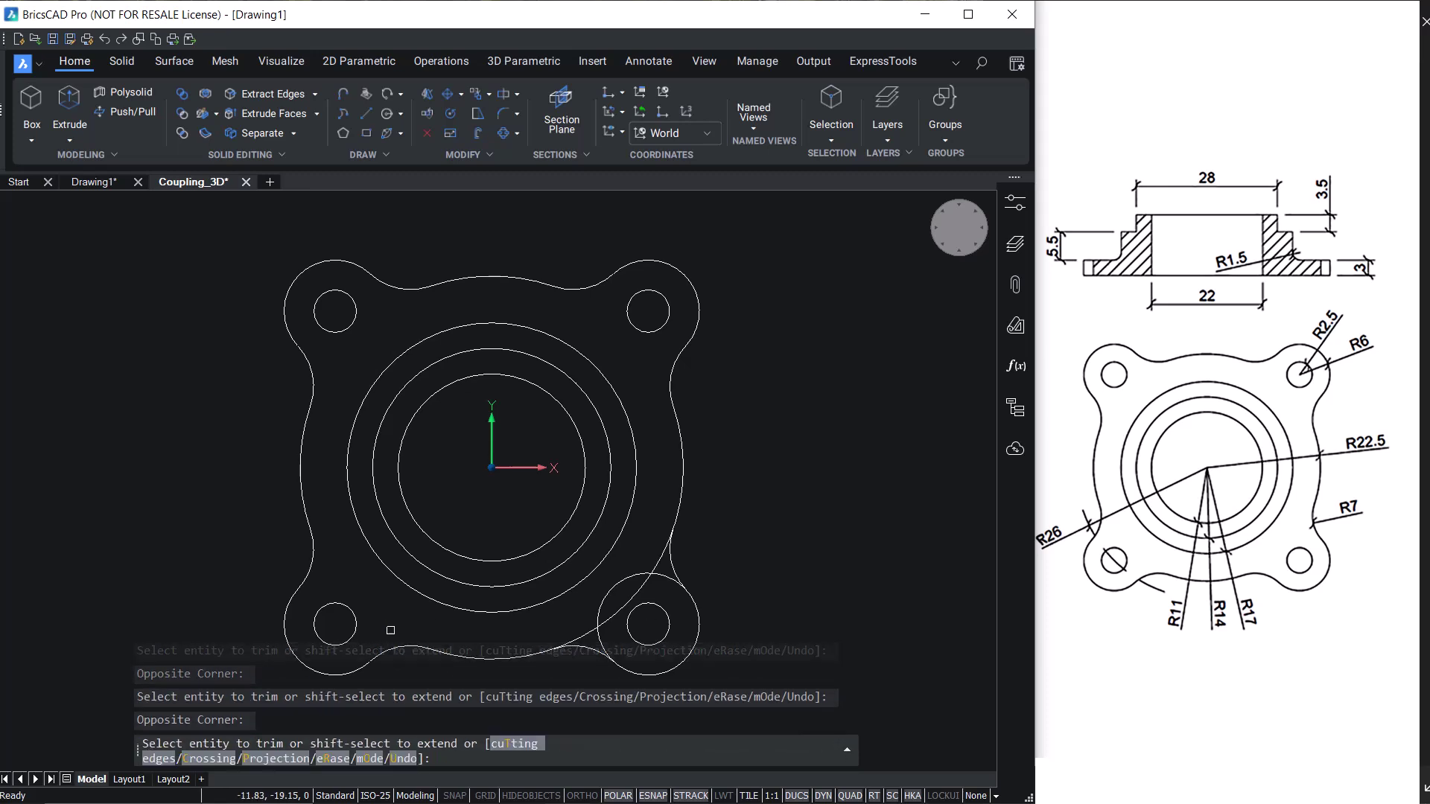
{"action": "left_click", "coordinate": [663, 584]}
{"action": "left_click", "coordinate": [639, 560]}
Join all outline pieces into one profile and switch to the top-front-left view.
{"action": "key", "text": "Escape"}
{"action": "type", "text": "j"}
{"action": "key", "text": "Return"}
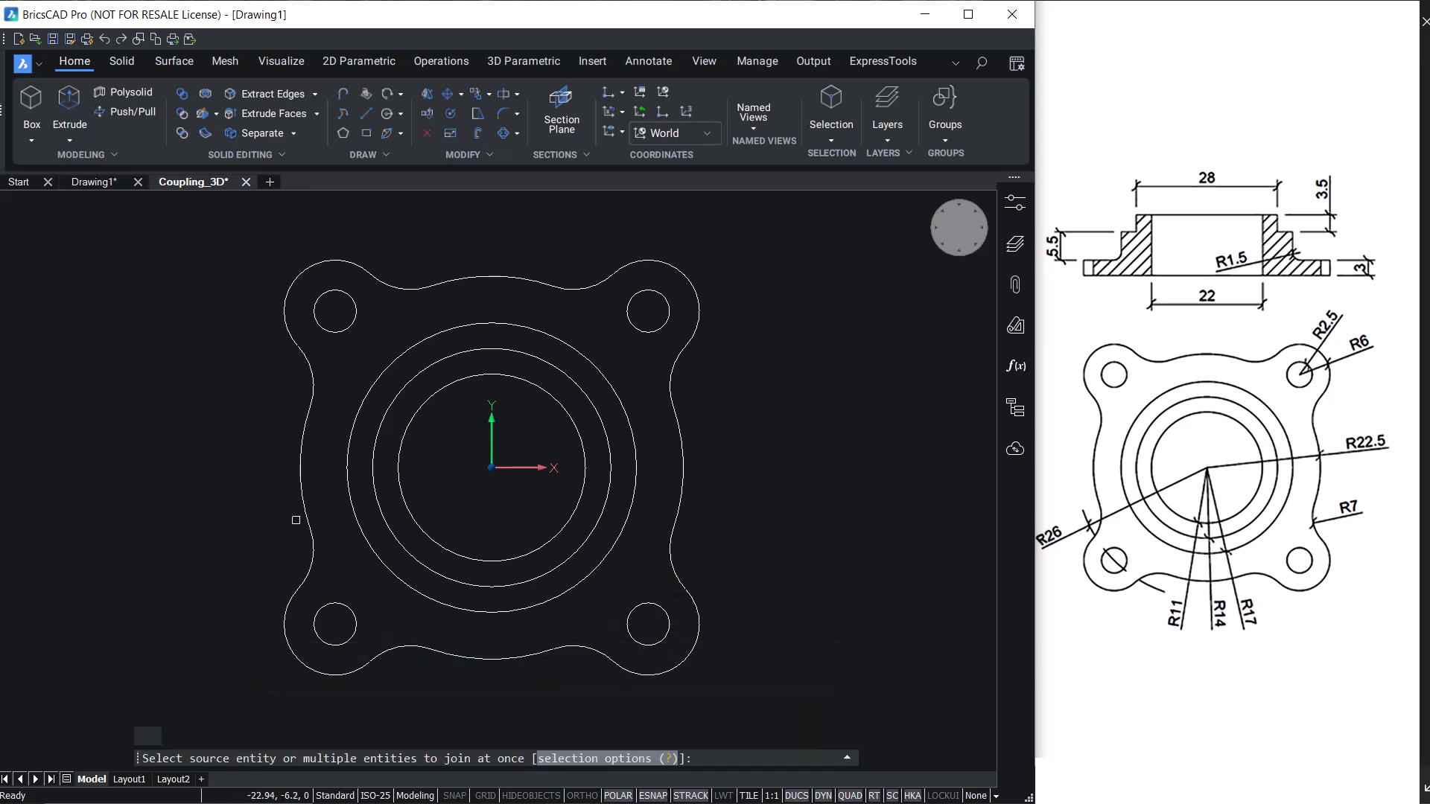
{"action": "left_click", "coordinate": [257, 228]}
{"action": "left_click", "coordinate": [763, 703]}
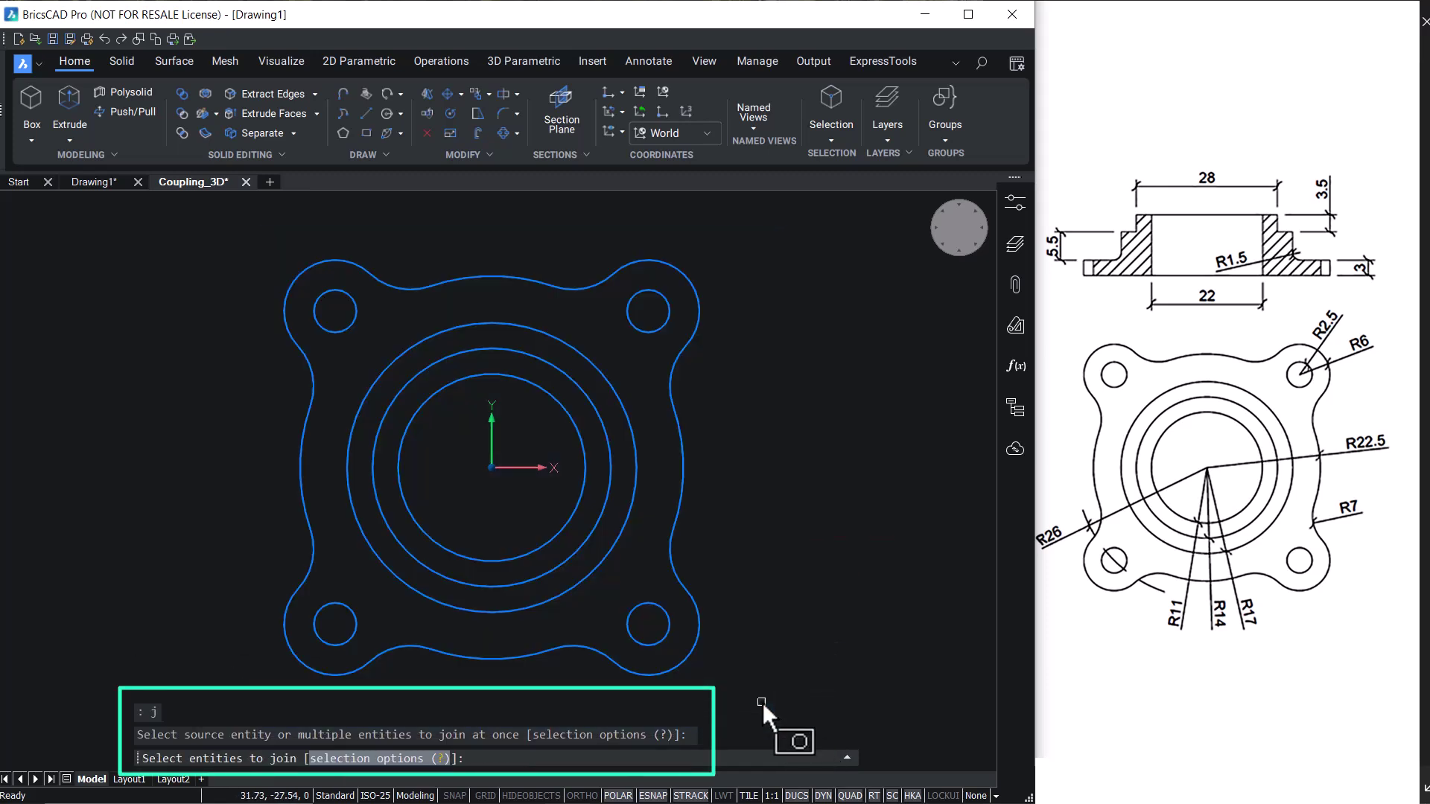
{"action": "key", "text": "Return"}
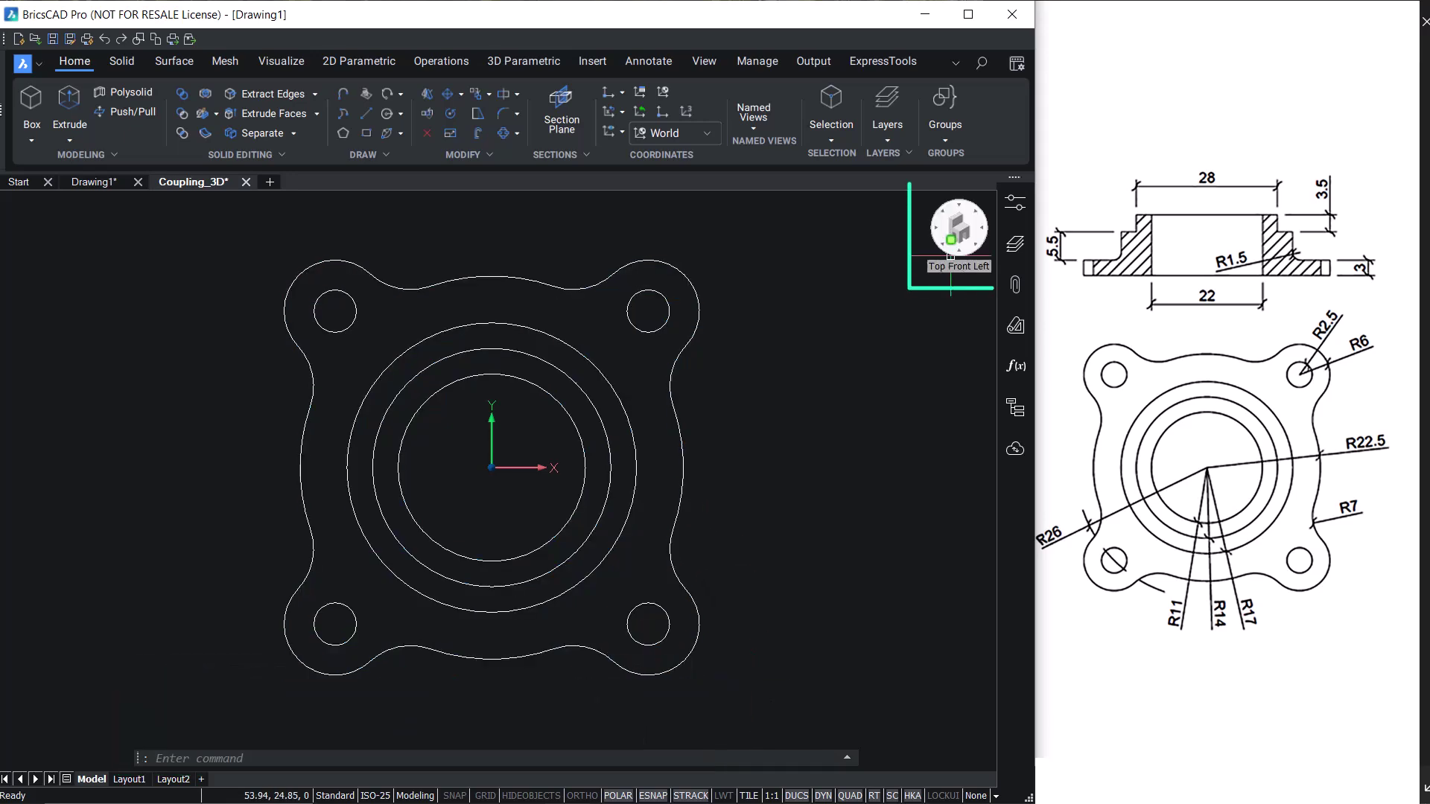
{"action": "left_click", "coordinate": [951, 239]}
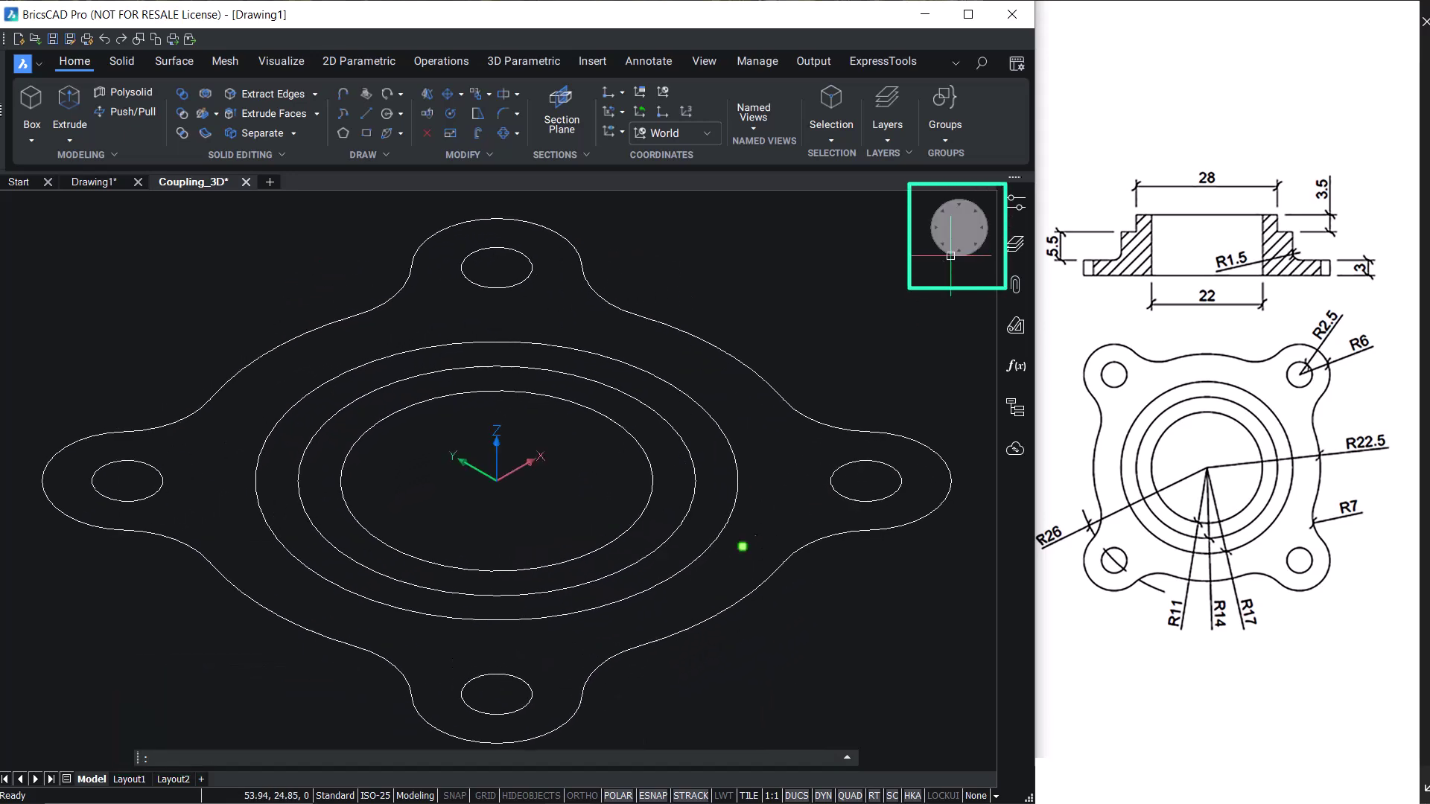
Extrude the four-lug outline and the bolt-hole circles into solids.
{"action": "left_click", "coordinate": [69, 140]}
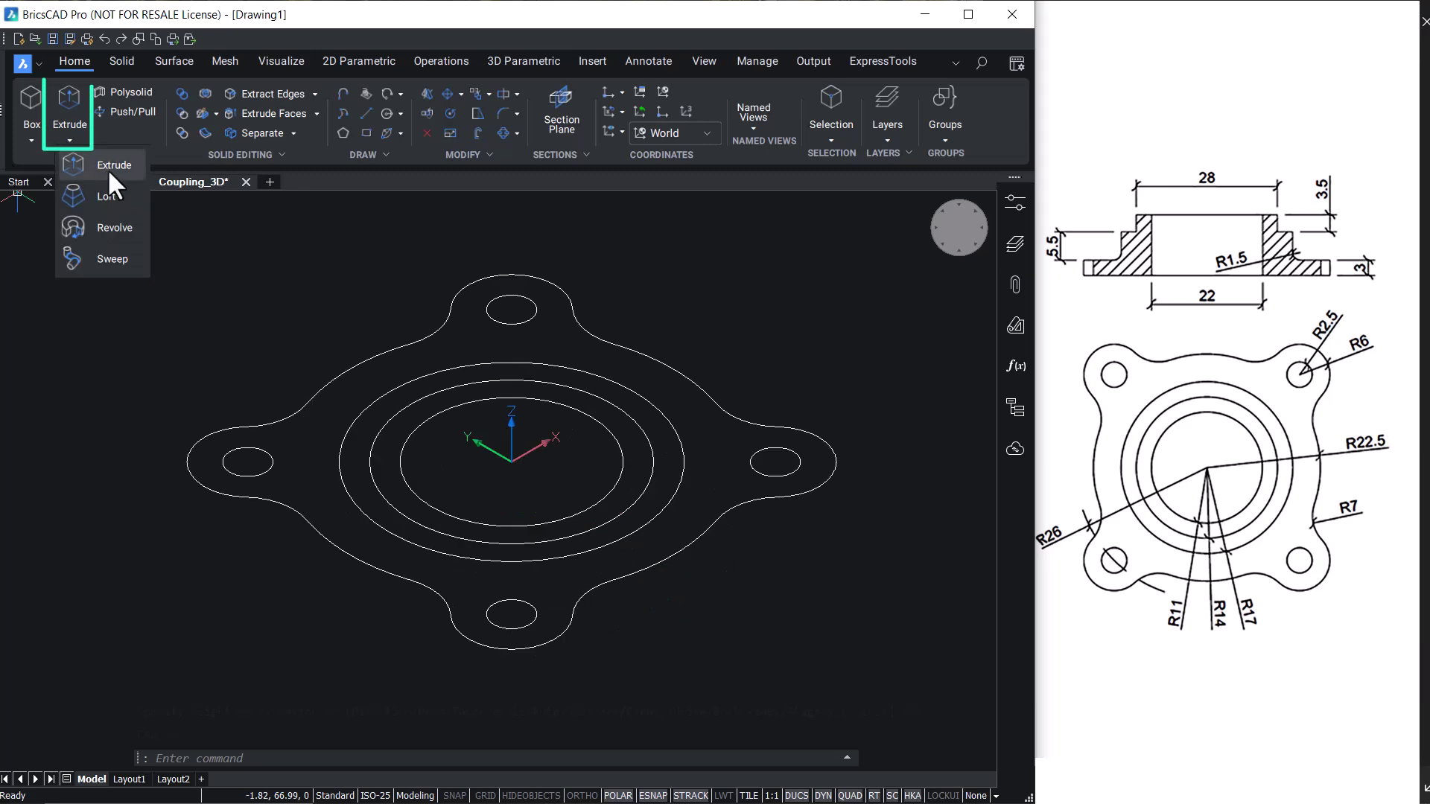
{"action": "left_click", "coordinate": [107, 167]}
{"action": "left_click", "coordinate": [566, 299]}
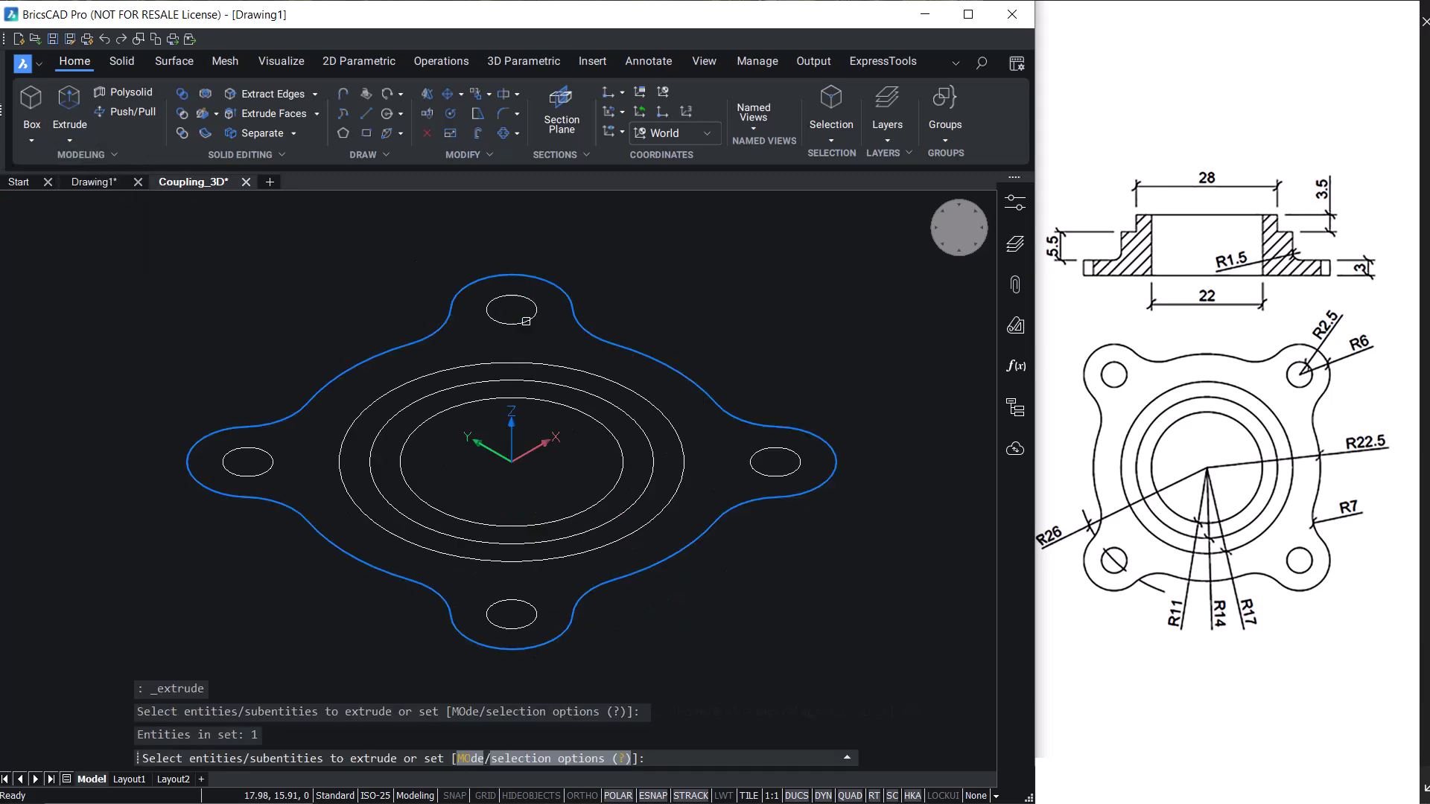
{"action": "left_click", "coordinate": [526, 321]}
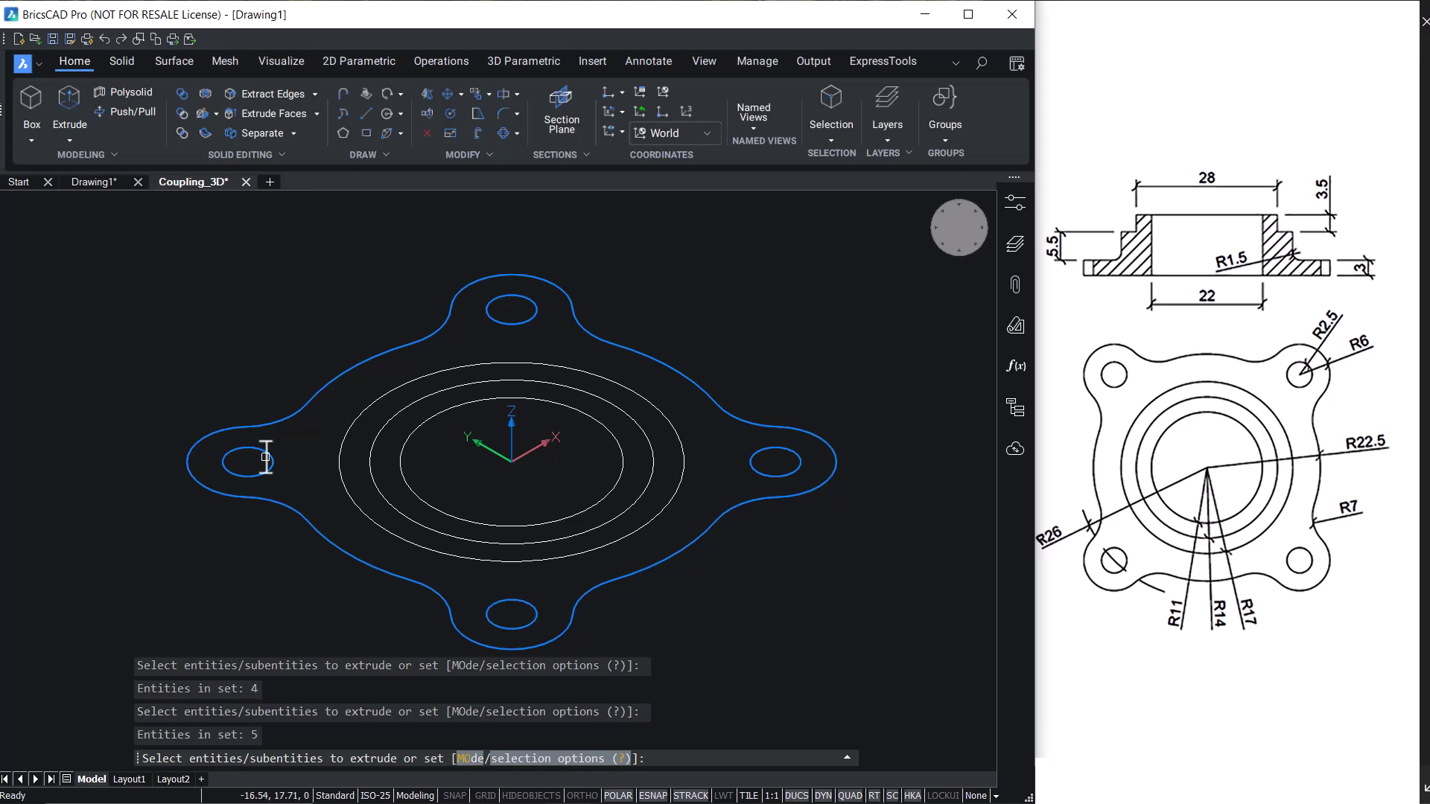
{"action": "key", "text": "Return"}
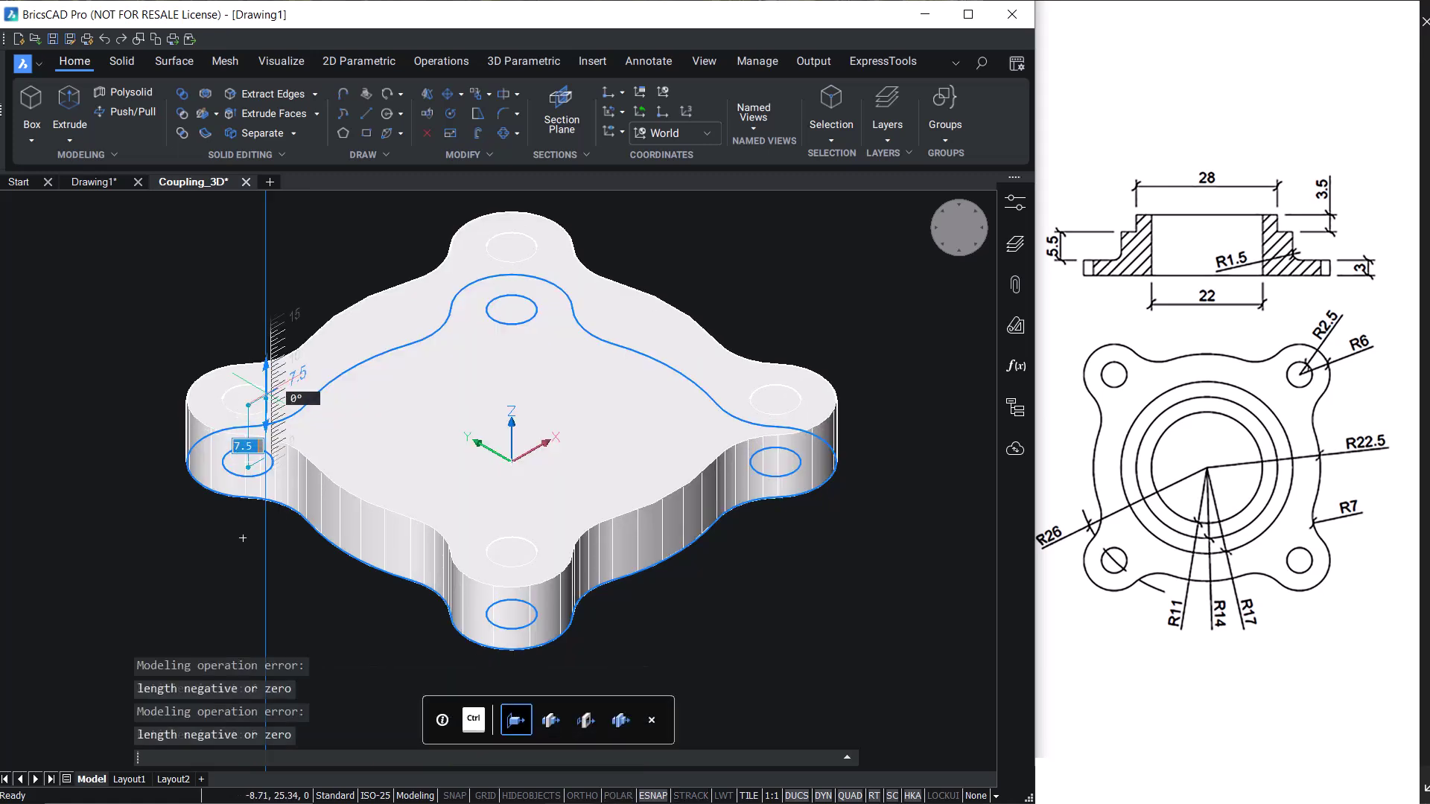
Subtract the four bolt-hole cylinders from the base plate.
{"action": "left_click", "coordinate": [202, 136]}
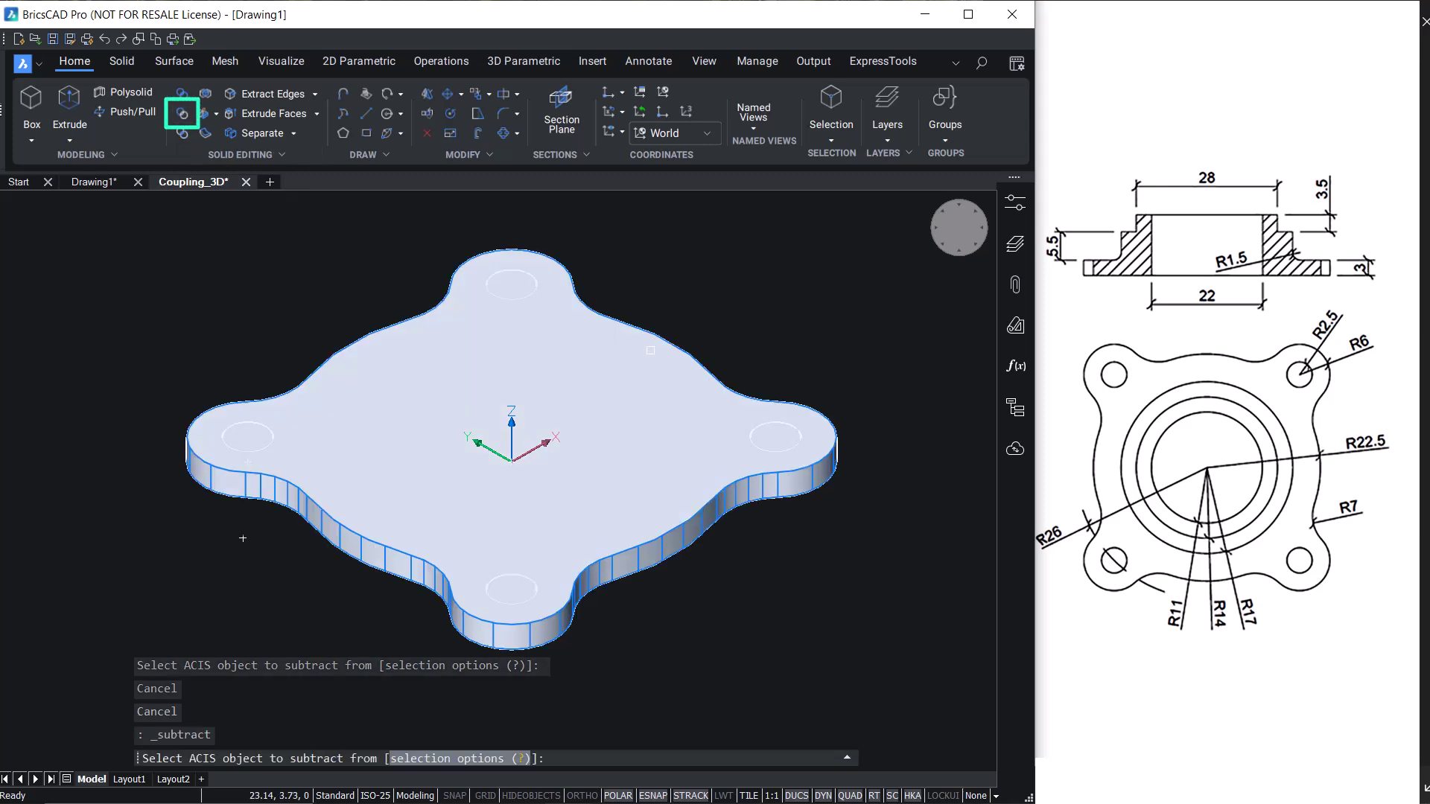
{"action": "left_click", "coordinate": [357, 373]}
{"action": "left_click", "coordinate": [385, 214]}
{"action": "left_click", "coordinate": [597, 337]}
{"action": "left_click", "coordinate": [864, 514]}
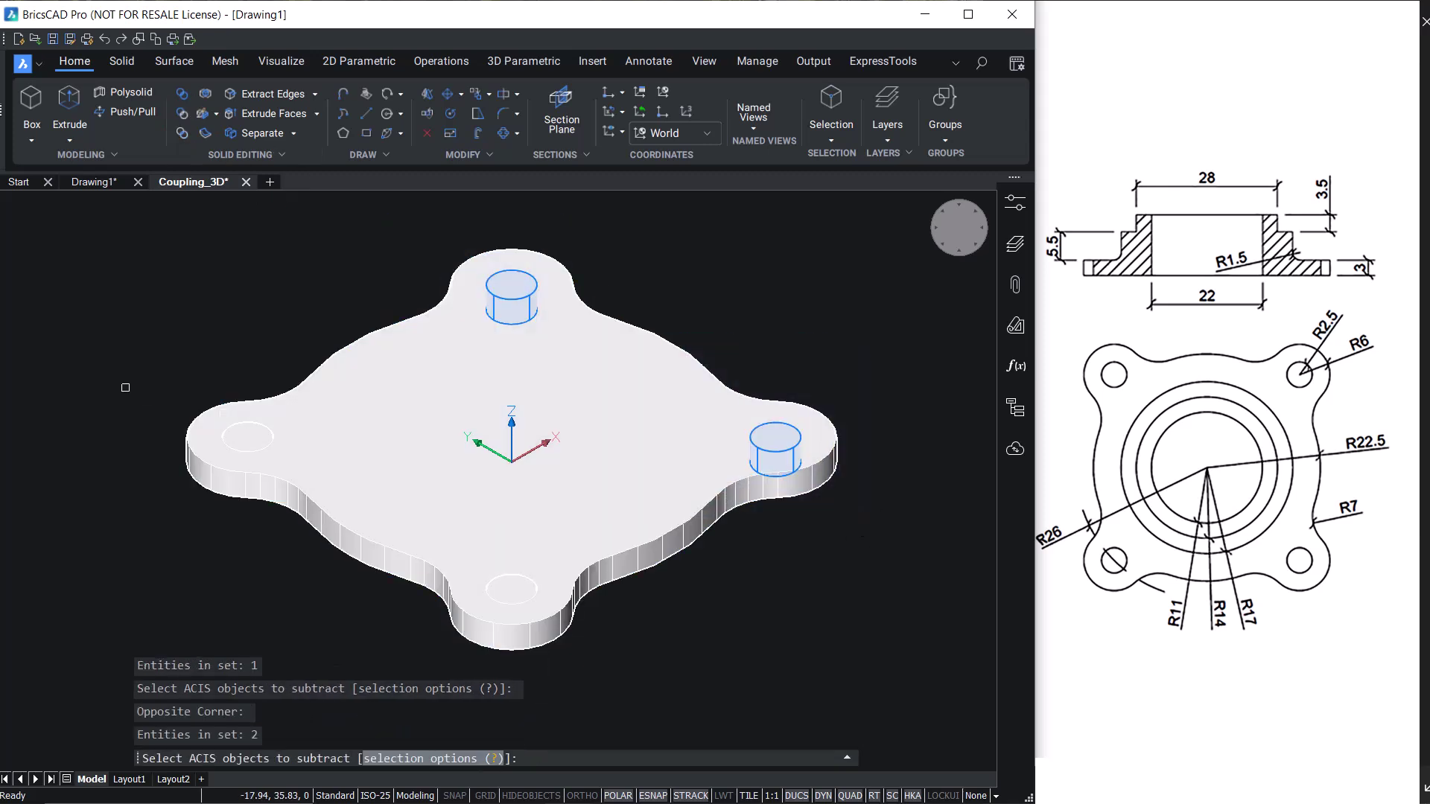
{"action": "left_click", "coordinate": [122, 371]}
{"action": "left_click", "coordinate": [628, 677]}
{"action": "key", "text": "Return"}
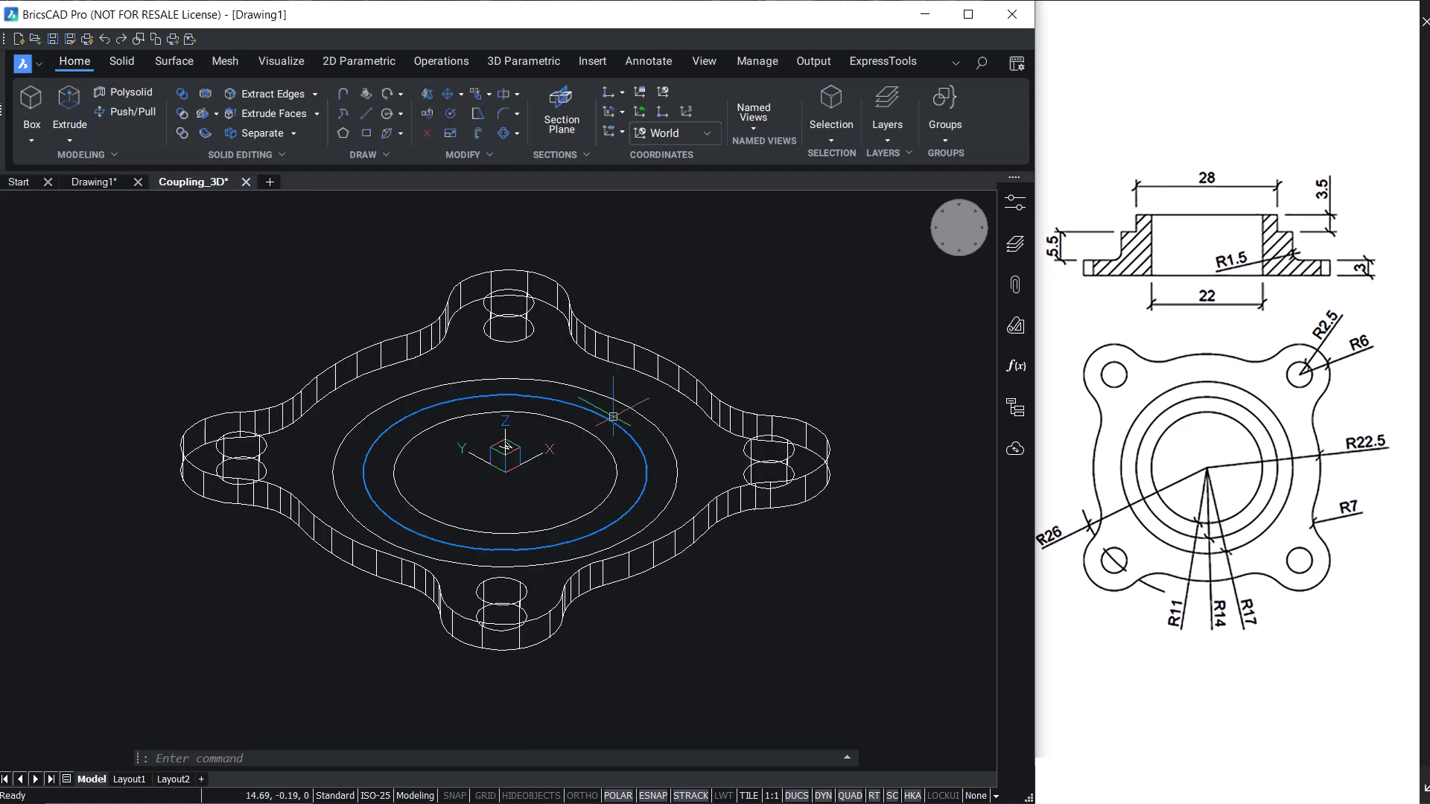
Copy the R14 hub circle in place onto itself, then start the Extrude command.
{"action": "left_click", "coordinate": [610, 419]}
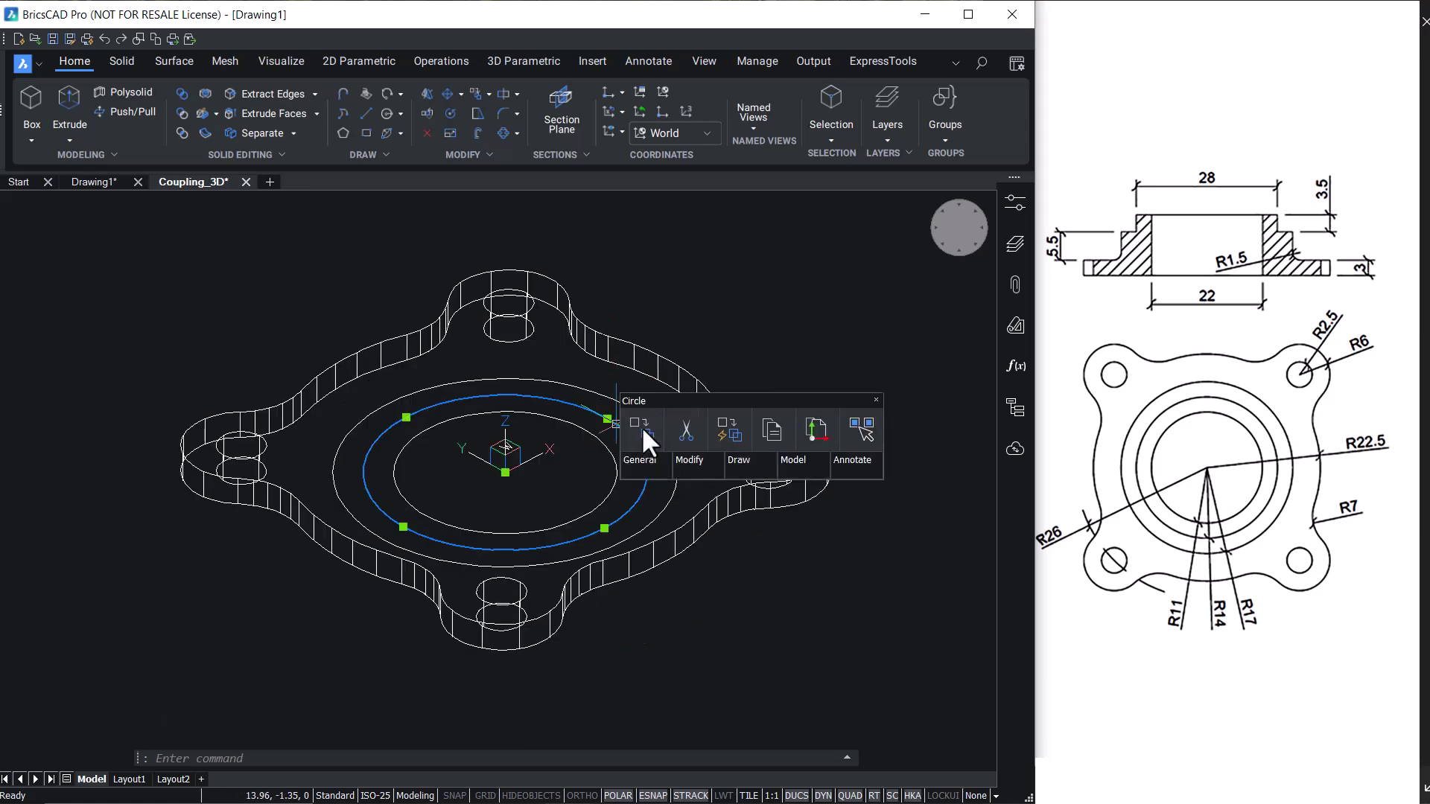
{"action": "left_click", "coordinate": [642, 426]}
{"action": "left_click", "coordinate": [505, 472]}
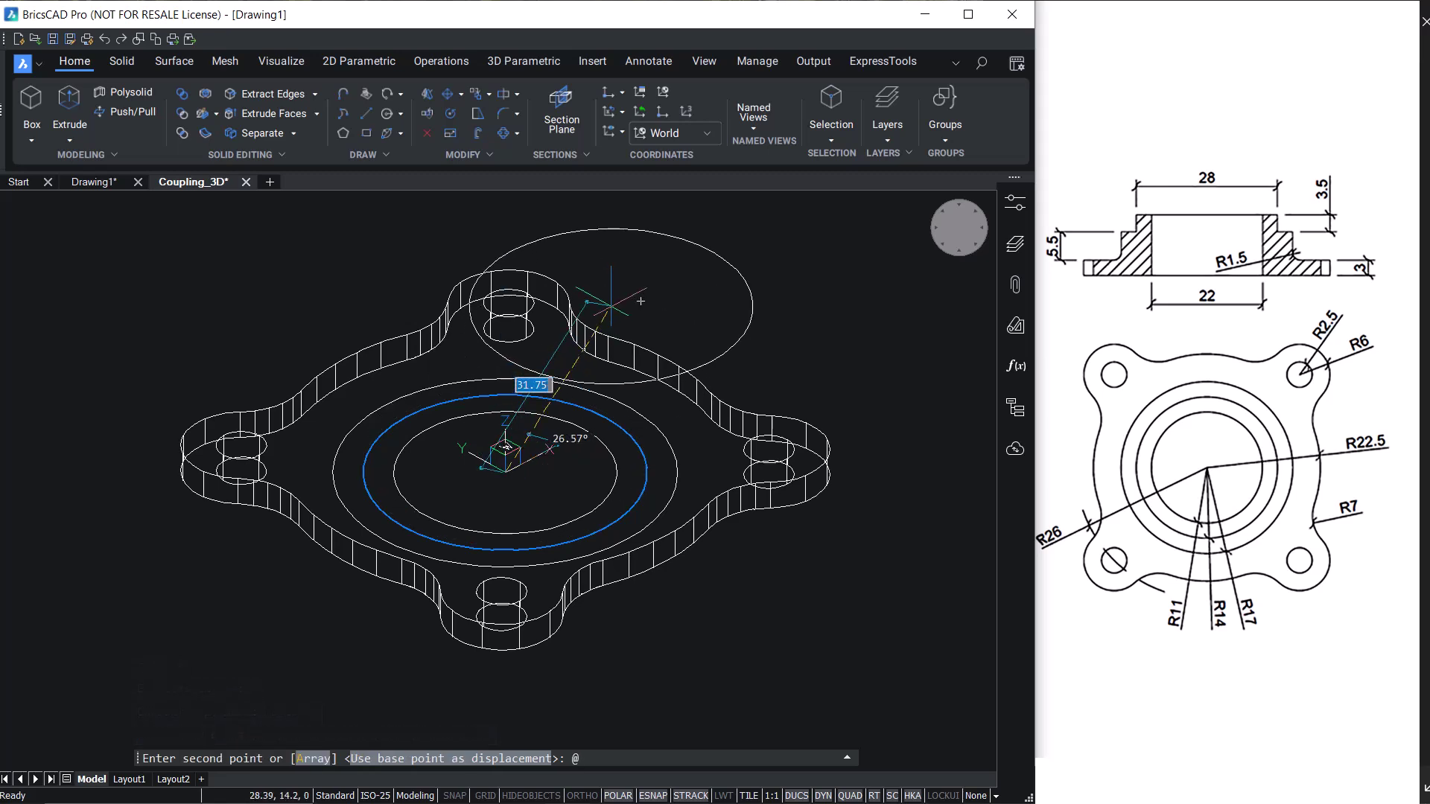
{"action": "type", "text": "@"}
{"action": "key", "text": "Return"}
{"action": "key", "text": "Escape"}
{"action": "left_click", "coordinate": [69, 140]}
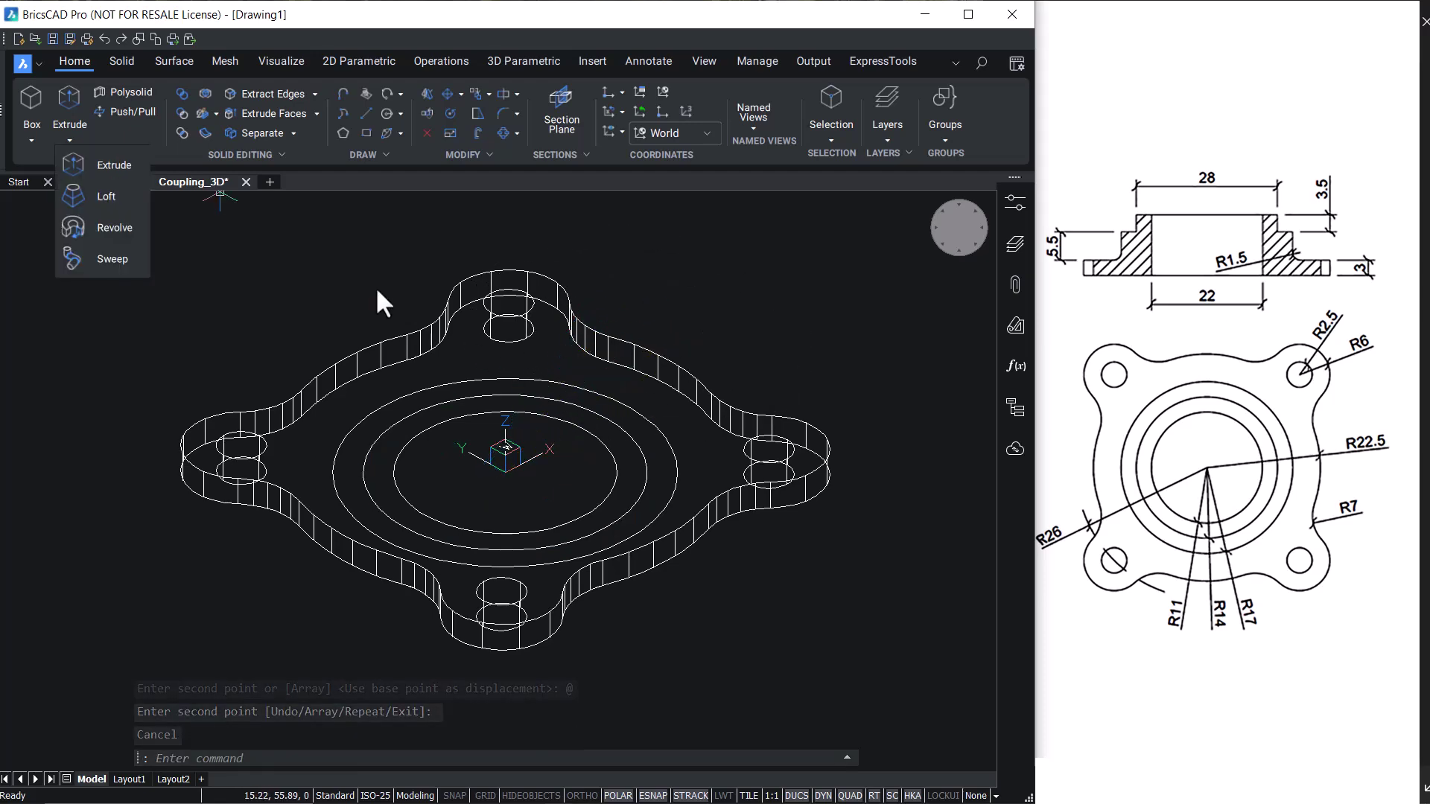
{"action": "left_click", "coordinate": [70, 132]}
Extrude the outer and middle hub circles to a height of 8.5.
{"action": "left_click", "coordinate": [110, 164]}
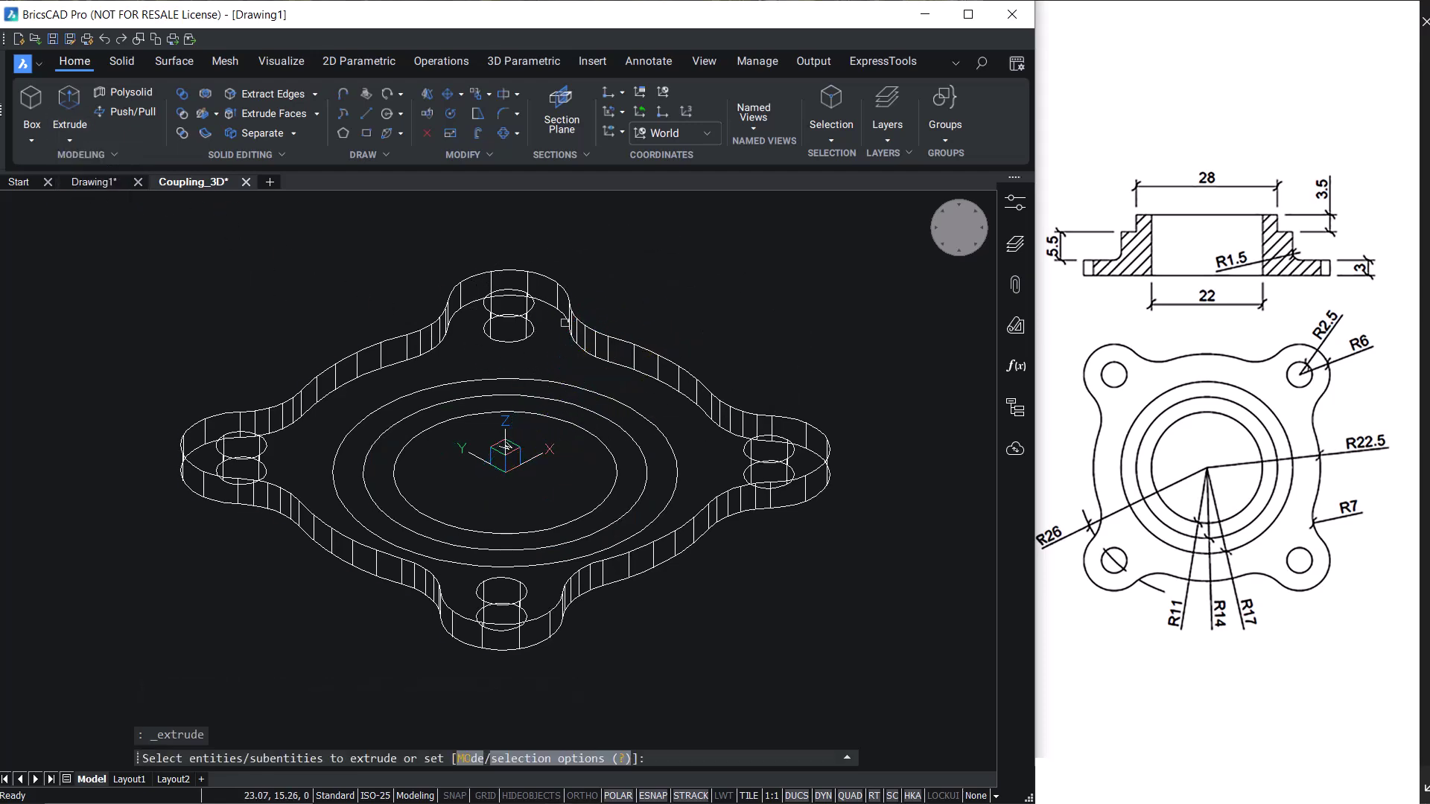
{"action": "left_click", "coordinate": [613, 396]}
{"action": "mouse_move", "coordinate": [645, 428]}
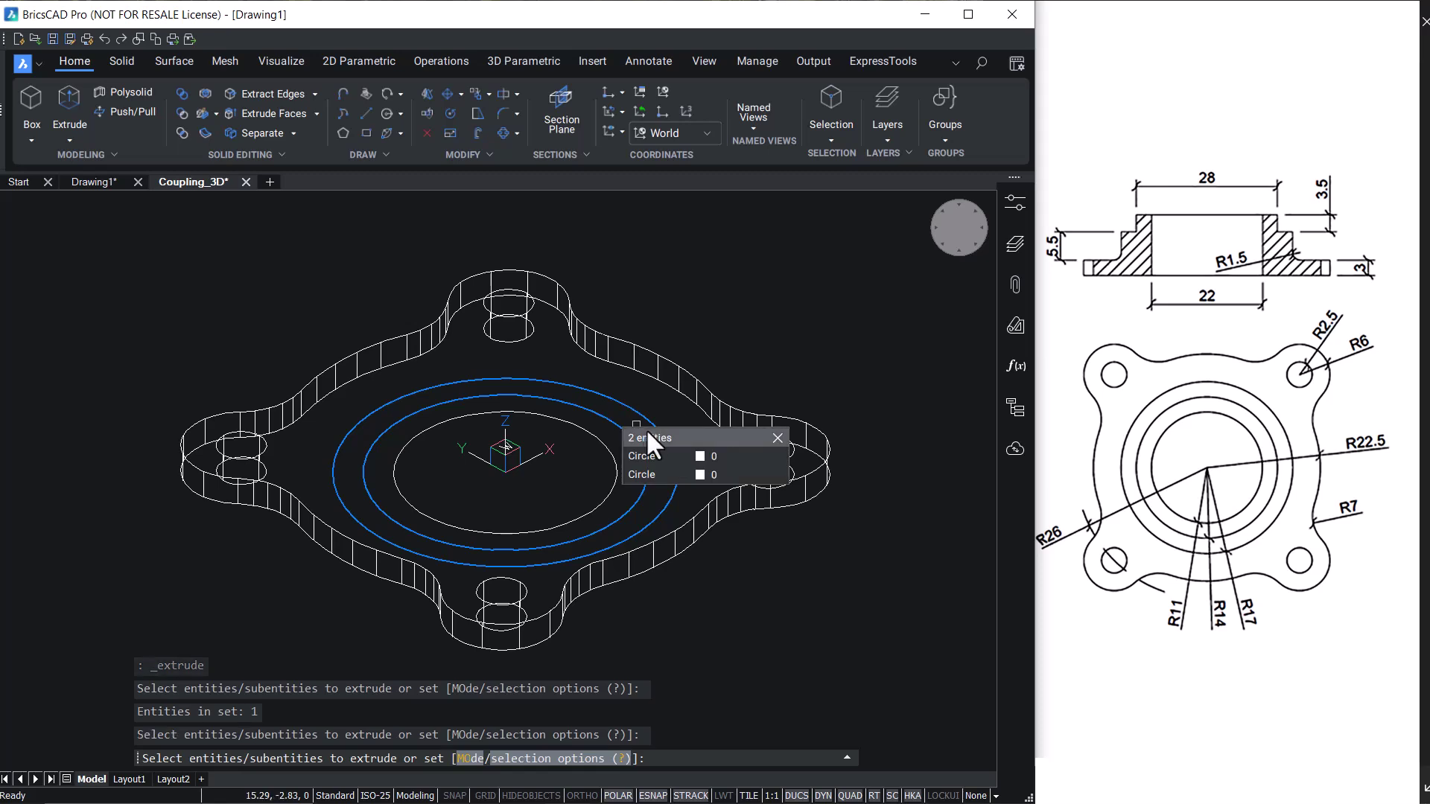
{"action": "left_click", "coordinate": [654, 455]}
{"action": "key", "text": "Return"}
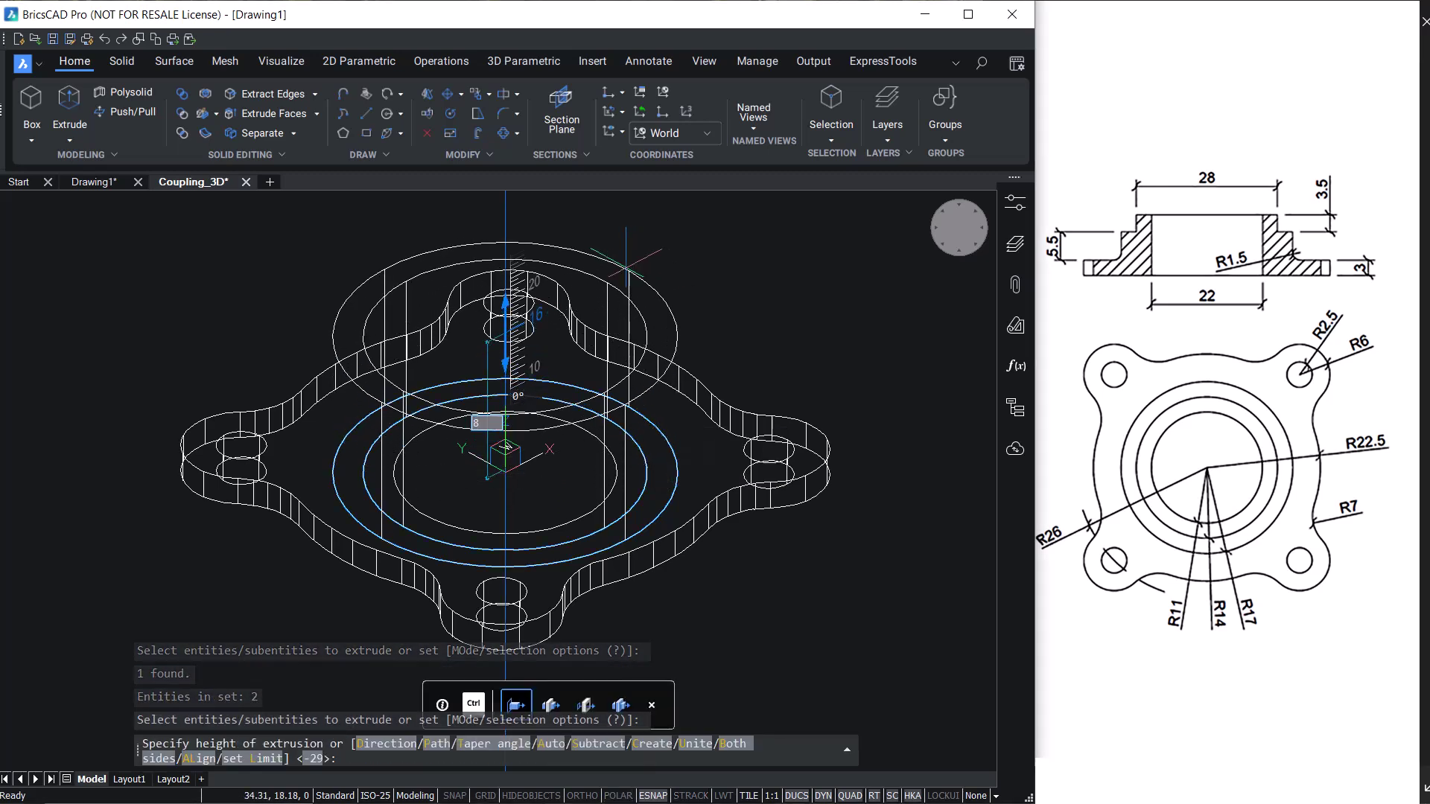
{"action": "left_click", "coordinate": [626, 266]}
Subtract the inner cylinder from the outer one, leaving a hollow ring on the plate.
{"action": "left_click", "coordinate": [182, 113]}
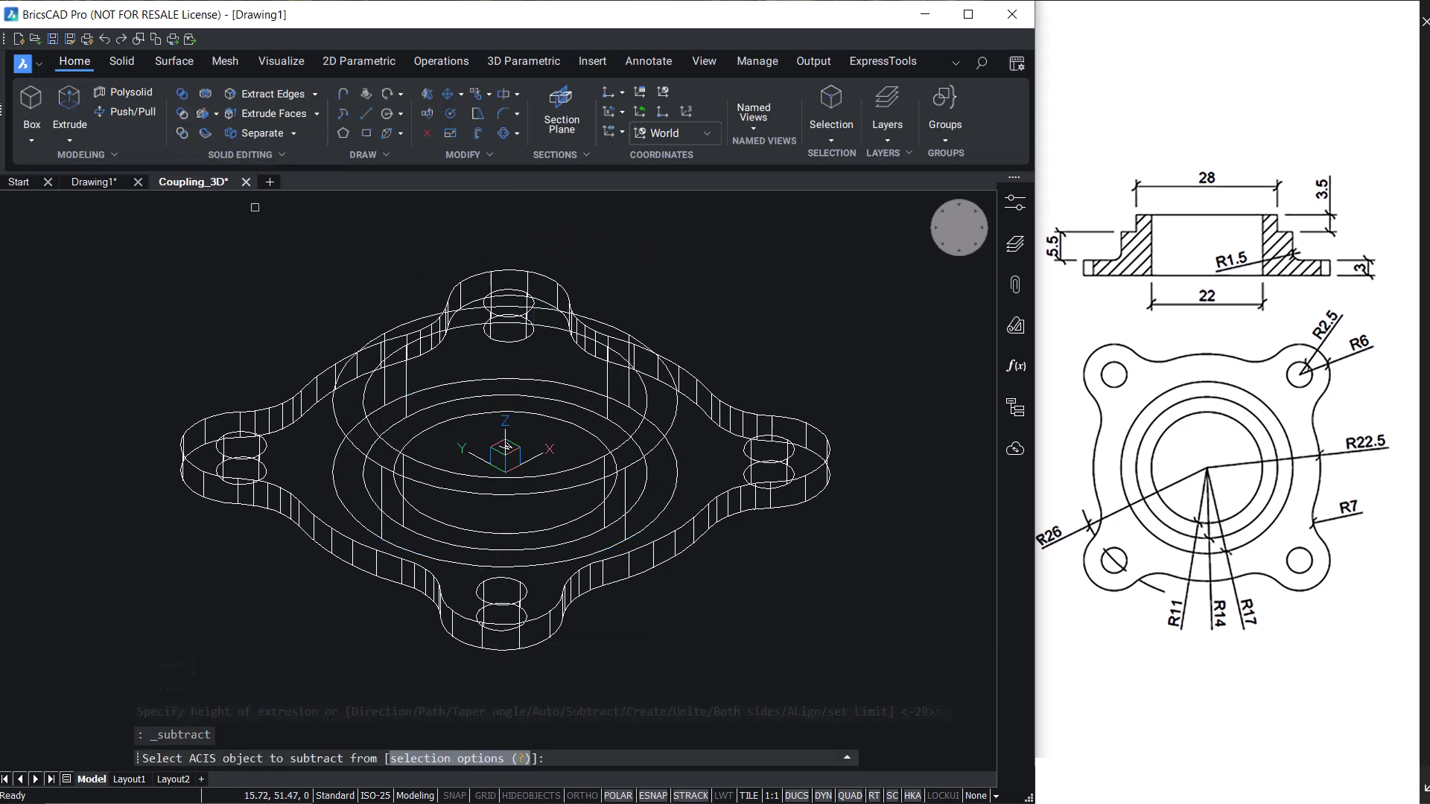
{"action": "left_click", "coordinate": [675, 412]}
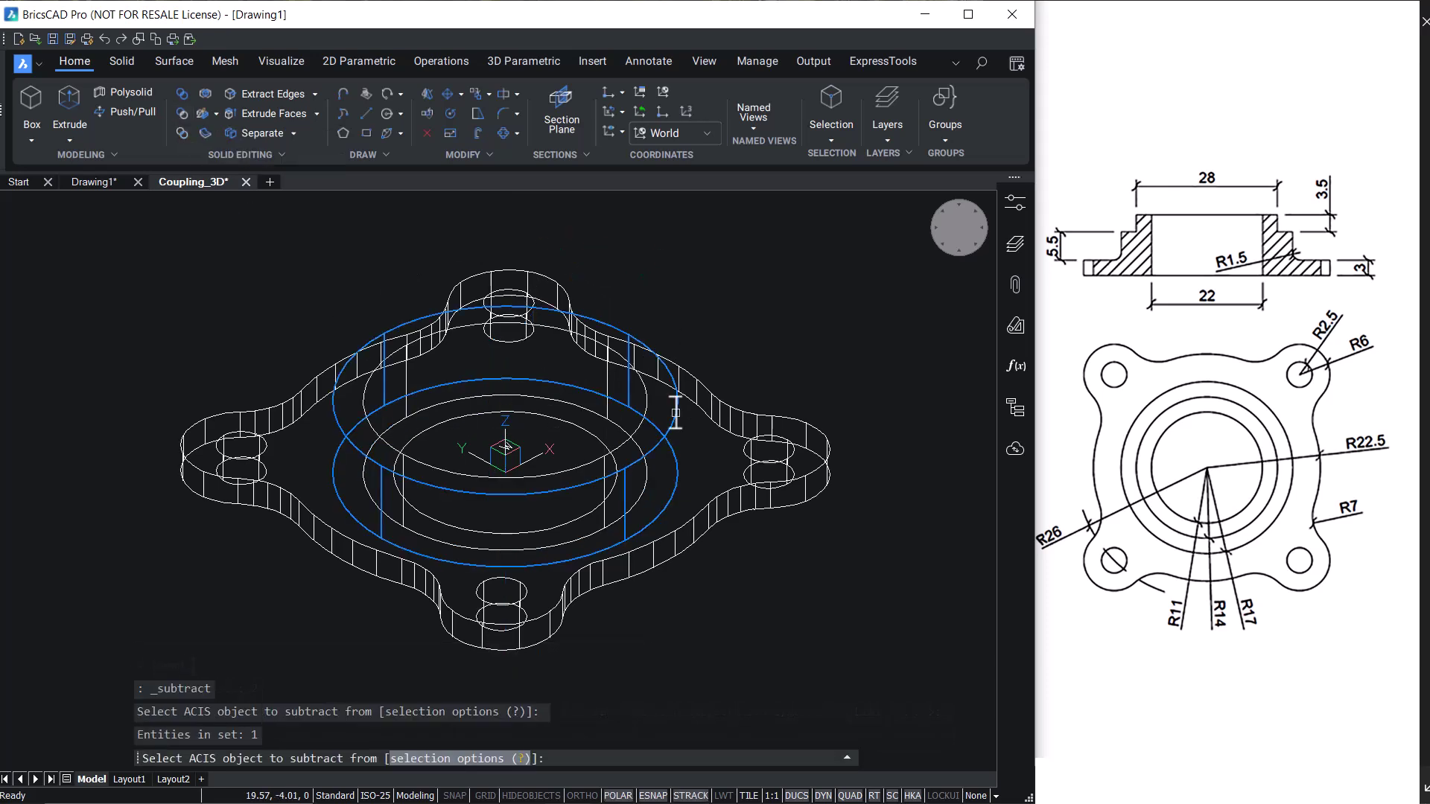
{"action": "key", "text": "Return"}
{"action": "left_click", "coordinate": [652, 401]}
{"action": "key", "text": "Return"}
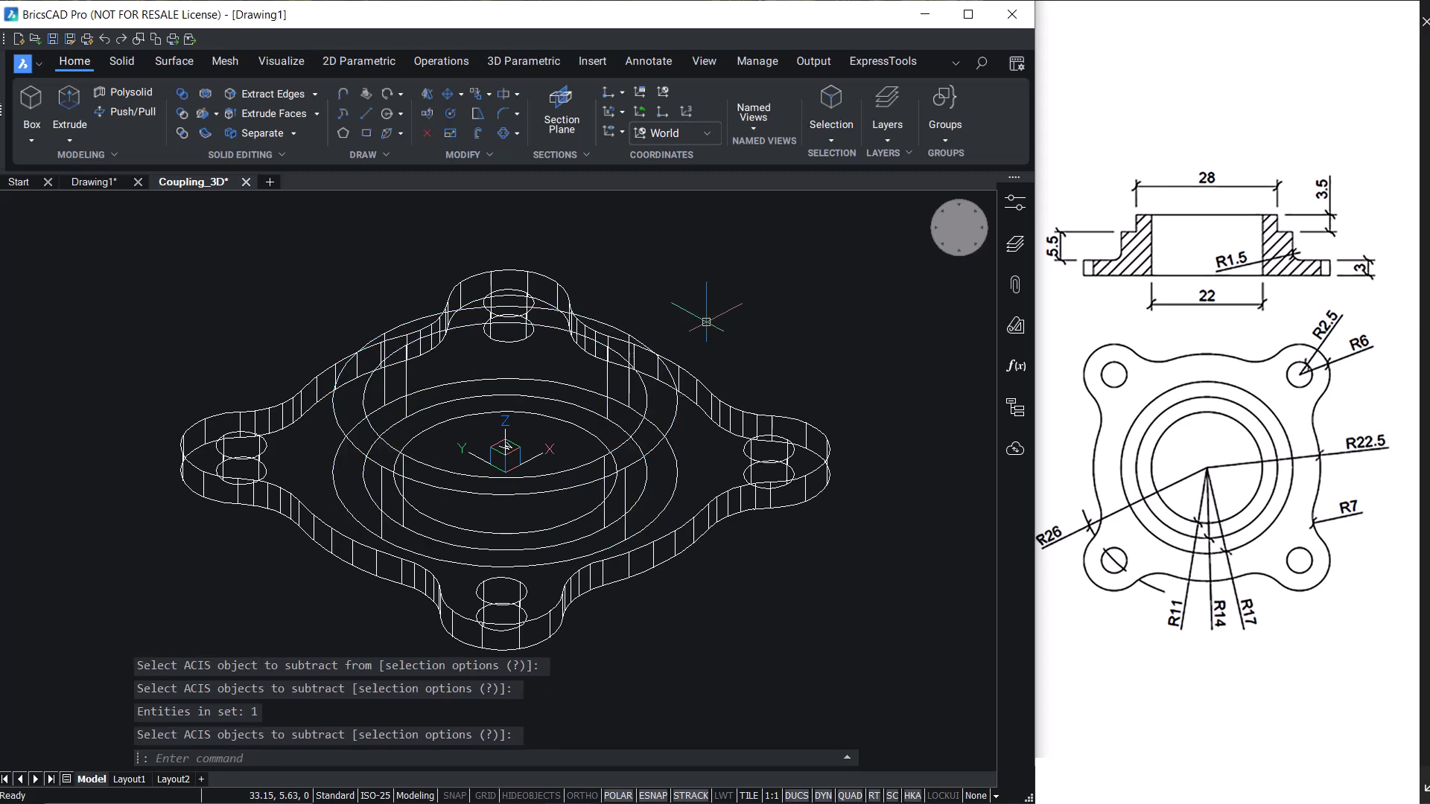
{"action": "type", "text": "extrude"}
{"action": "key", "text": "Return"}
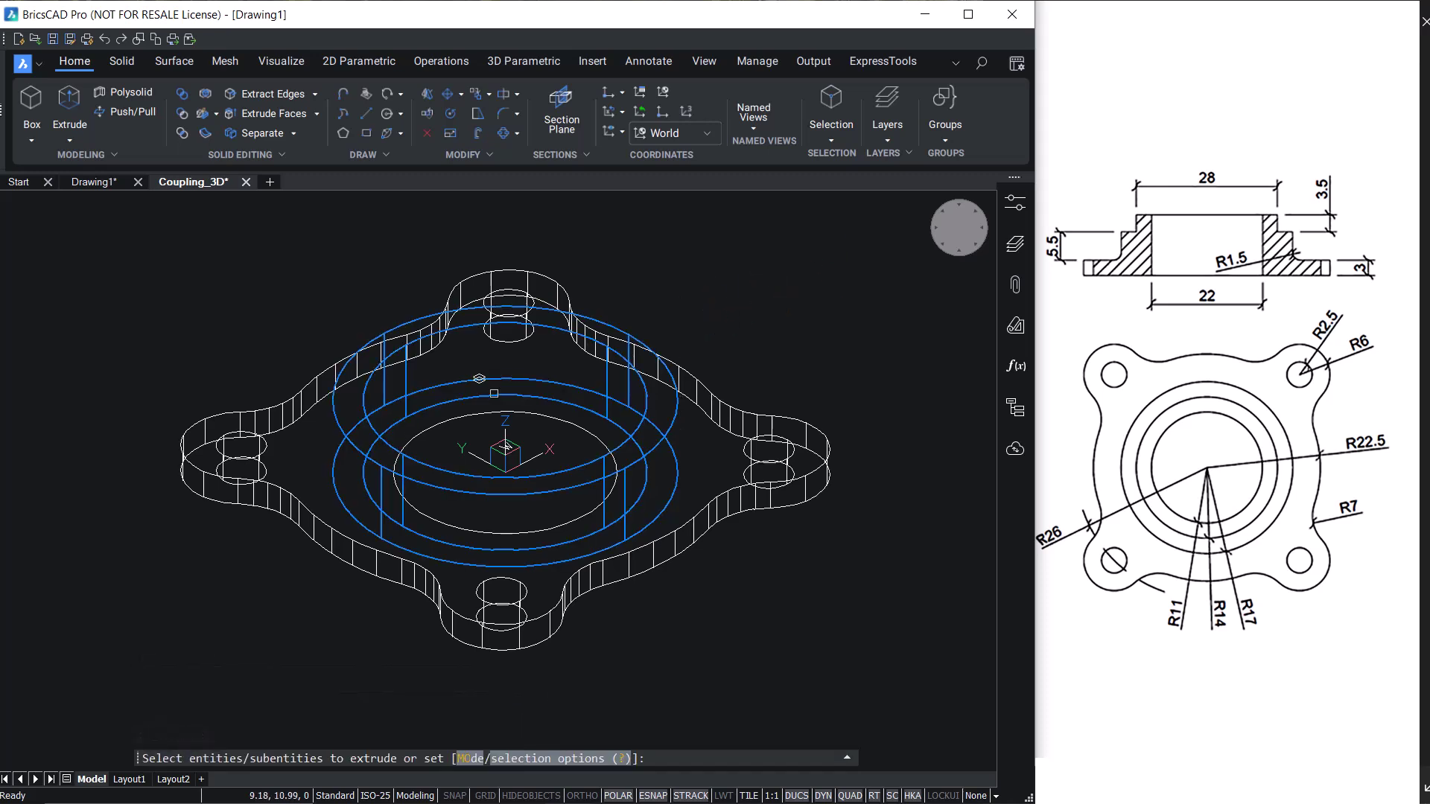
Extrude the next hub circle upward with a height of 1.
{"action": "left_click", "coordinate": [494, 393]}
{"action": "left_click", "coordinate": [523, 431]}
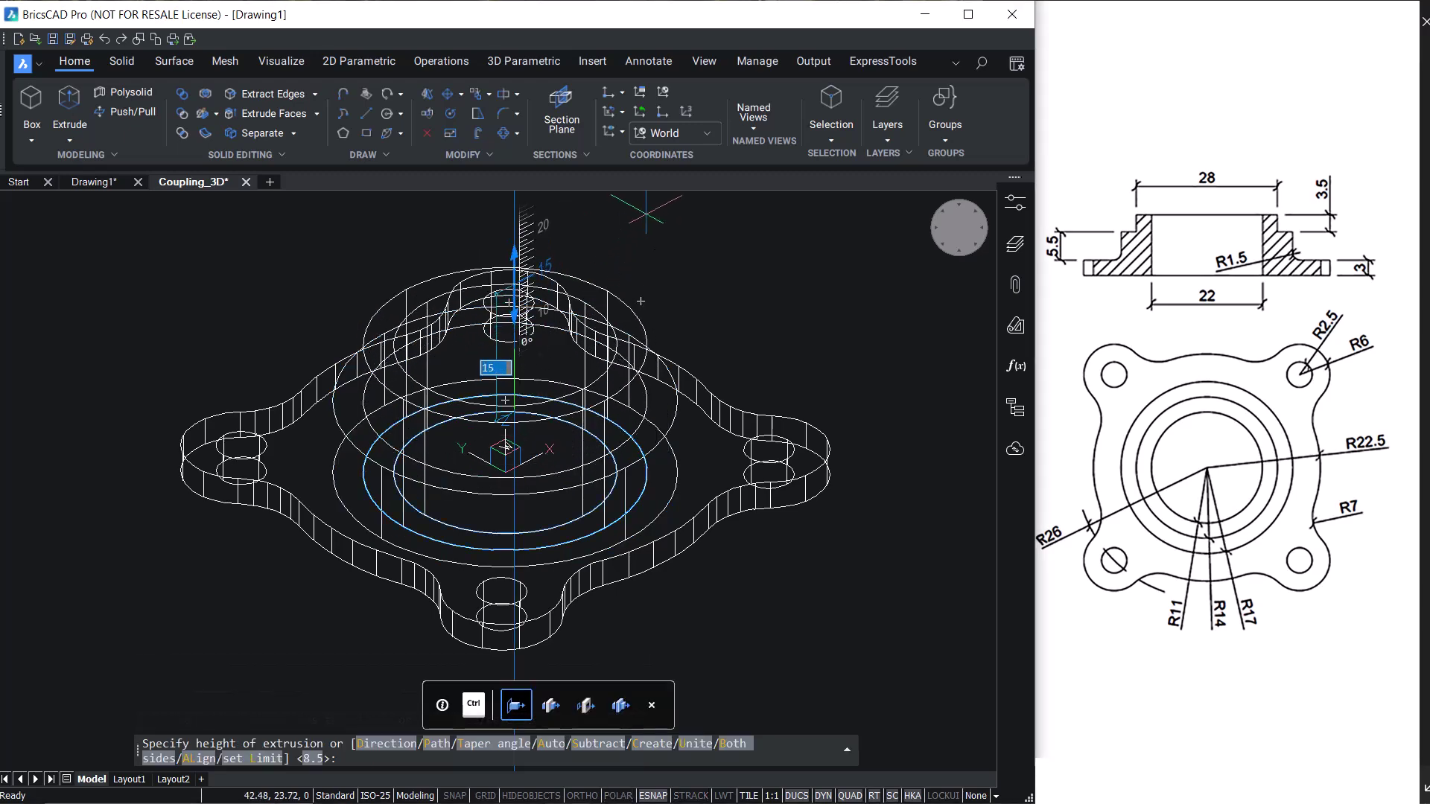
{"action": "type", "text": "1"}
{"action": "key", "text": "Return"}
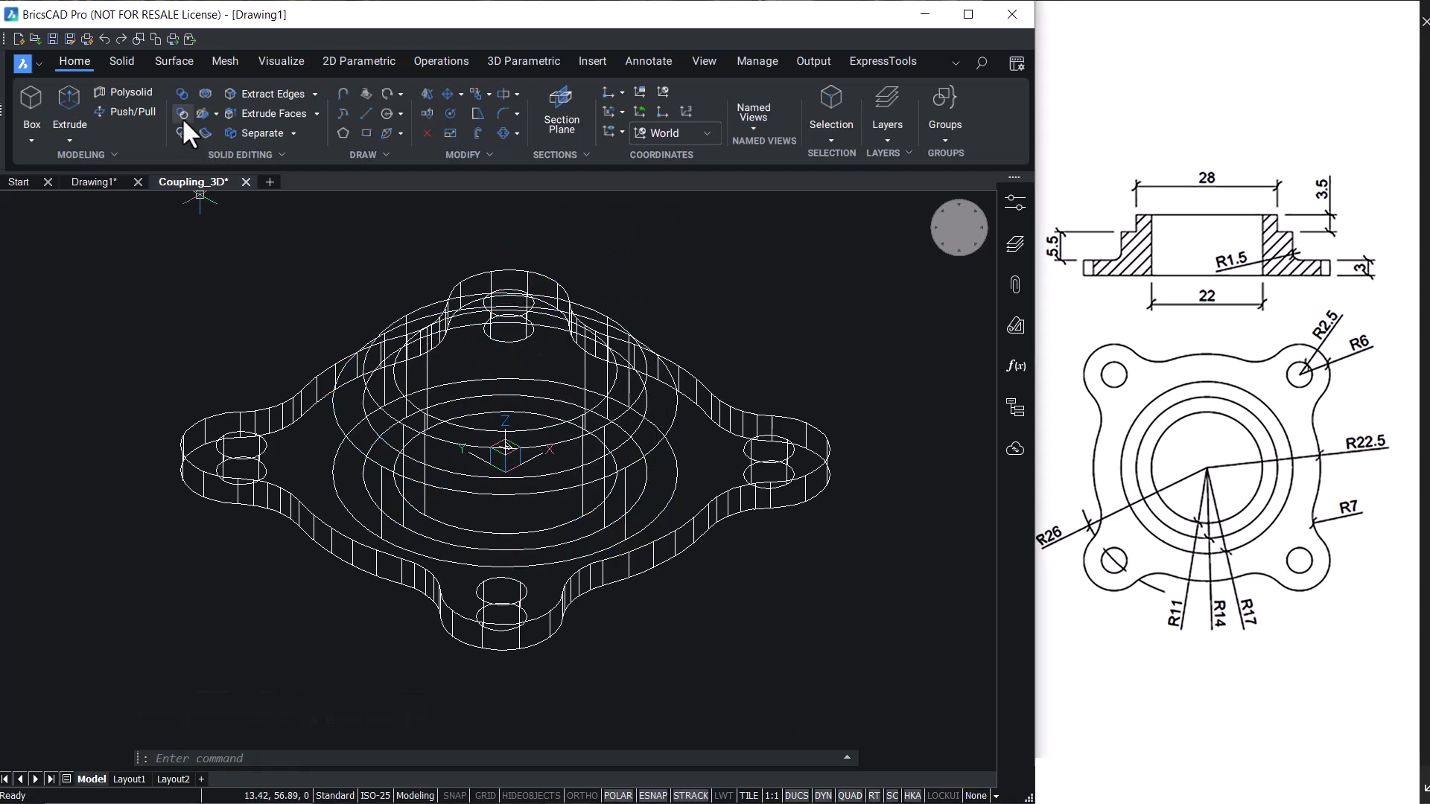
Subtract the inner cylinder from the taller cylinder to open the hub's bore.
{"action": "left_click", "coordinate": [182, 133]}
{"action": "left_click", "coordinate": [401, 389]}
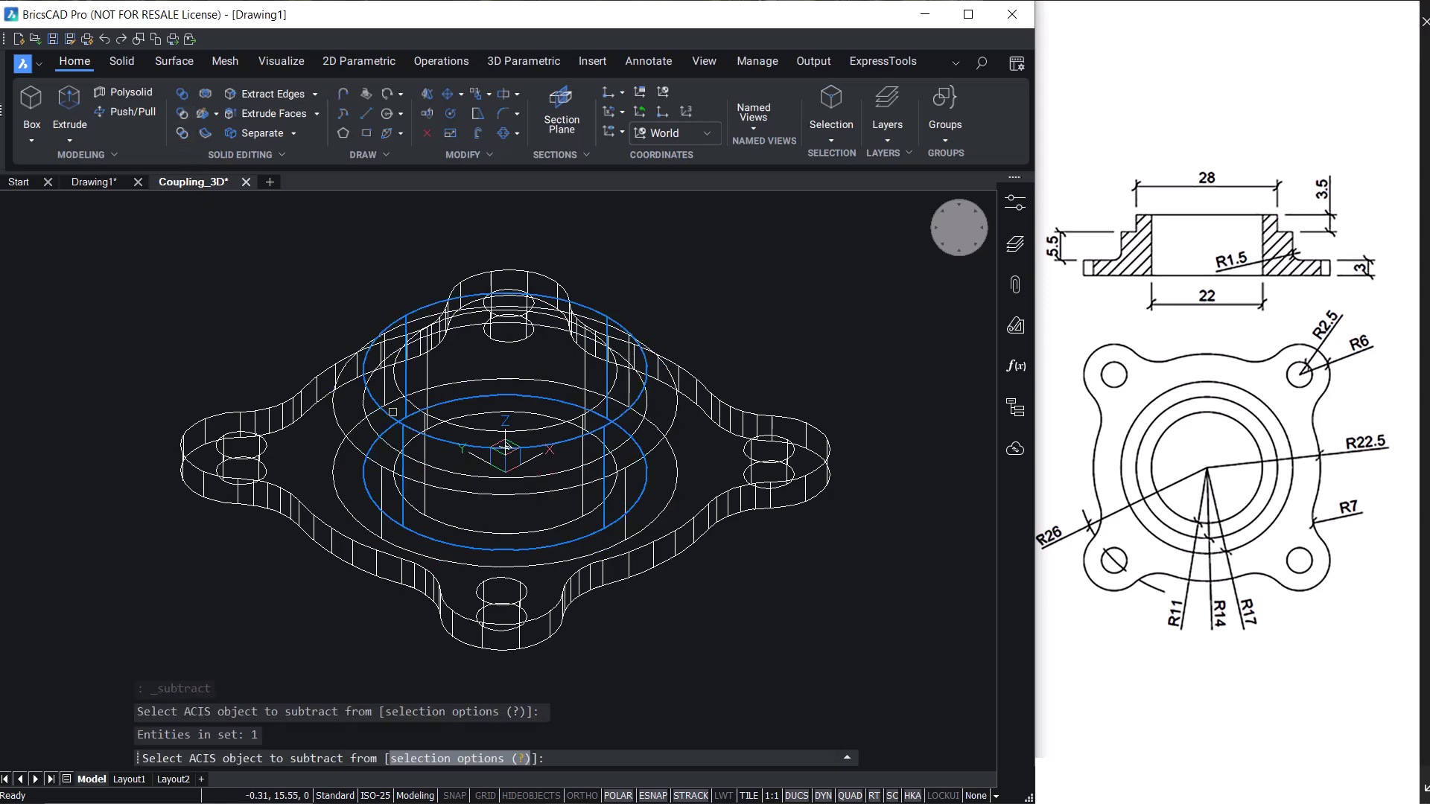
{"action": "key", "text": "Return"}
{"action": "left_click", "coordinate": [406, 397]}
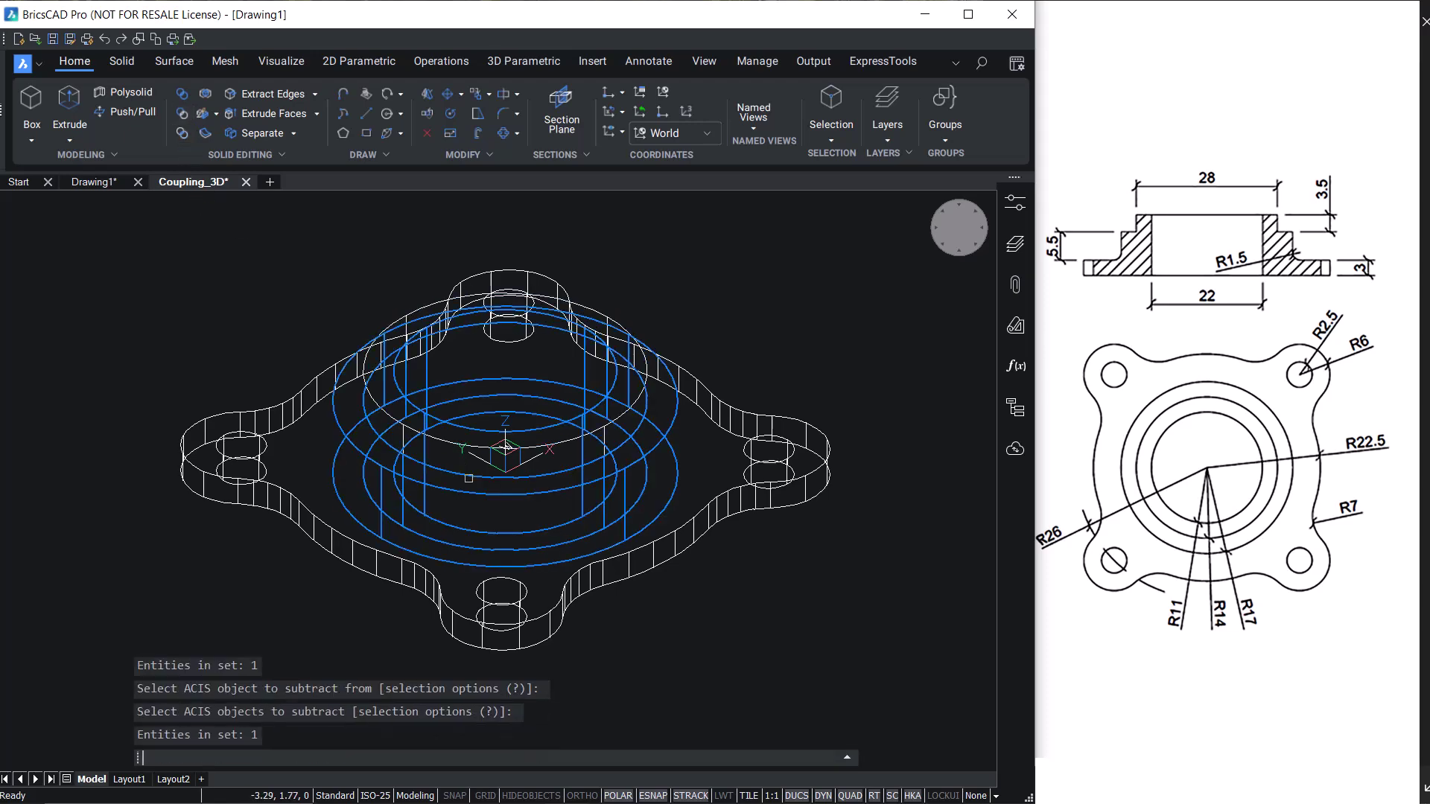
{"action": "key", "text": "Return"}
{"action": "key", "text": "Escape"}
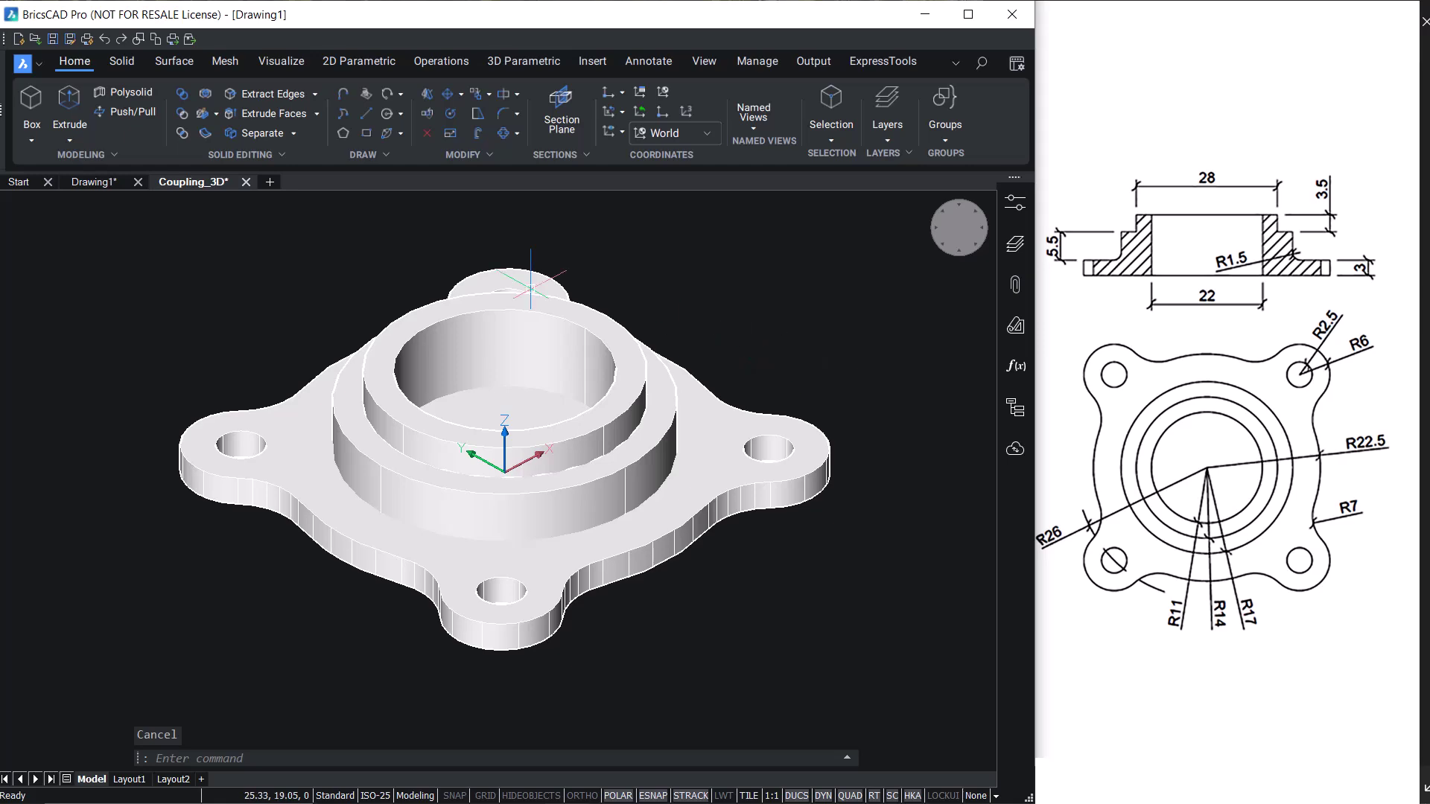
Push/pull the inner circular face on the plate's underside 12 units to open the bore.
{"action": "middle_click_drag", "start_coordinate": [467, 453], "coordinate": [170, 235], "text": "shift"}
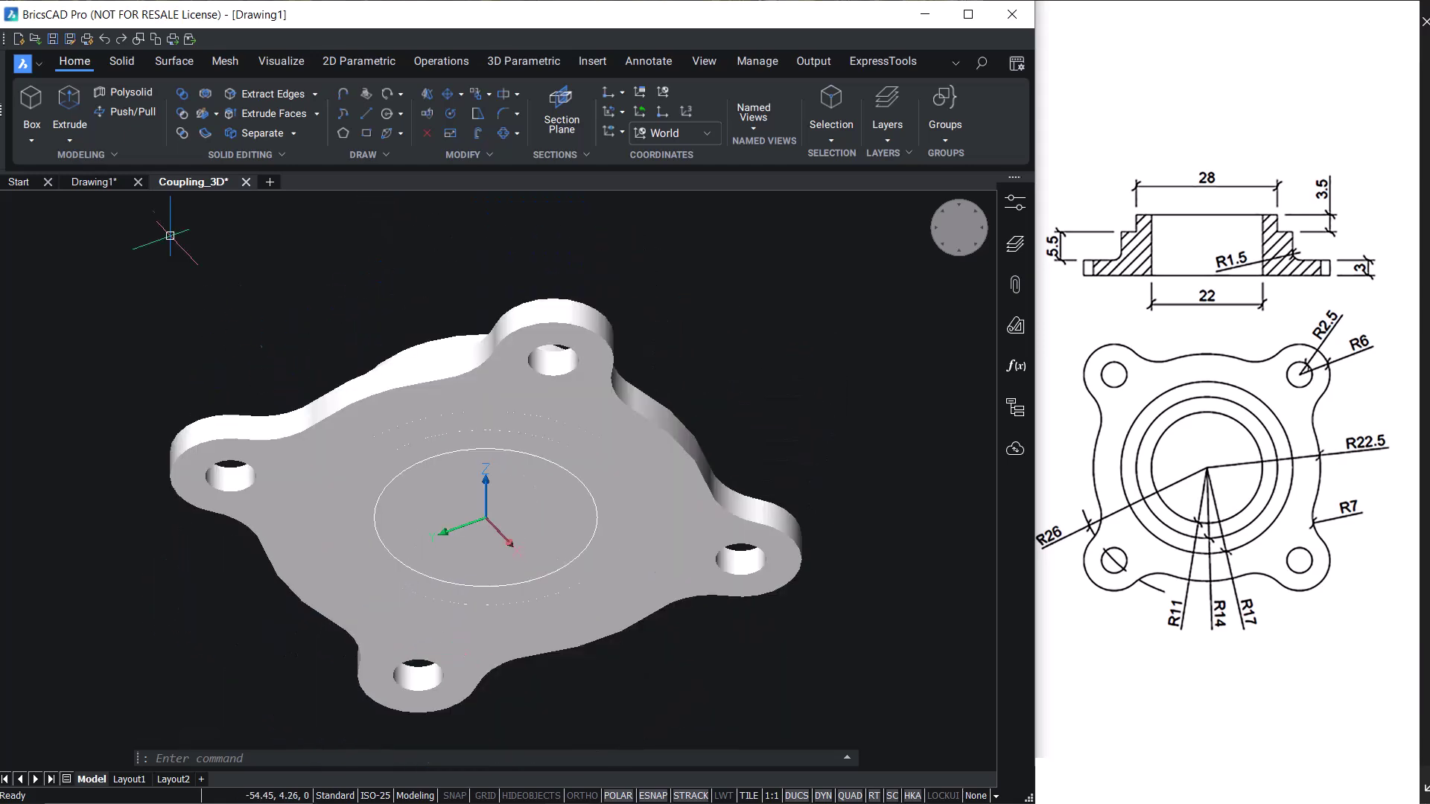
{"action": "left_click", "coordinate": [132, 112]}
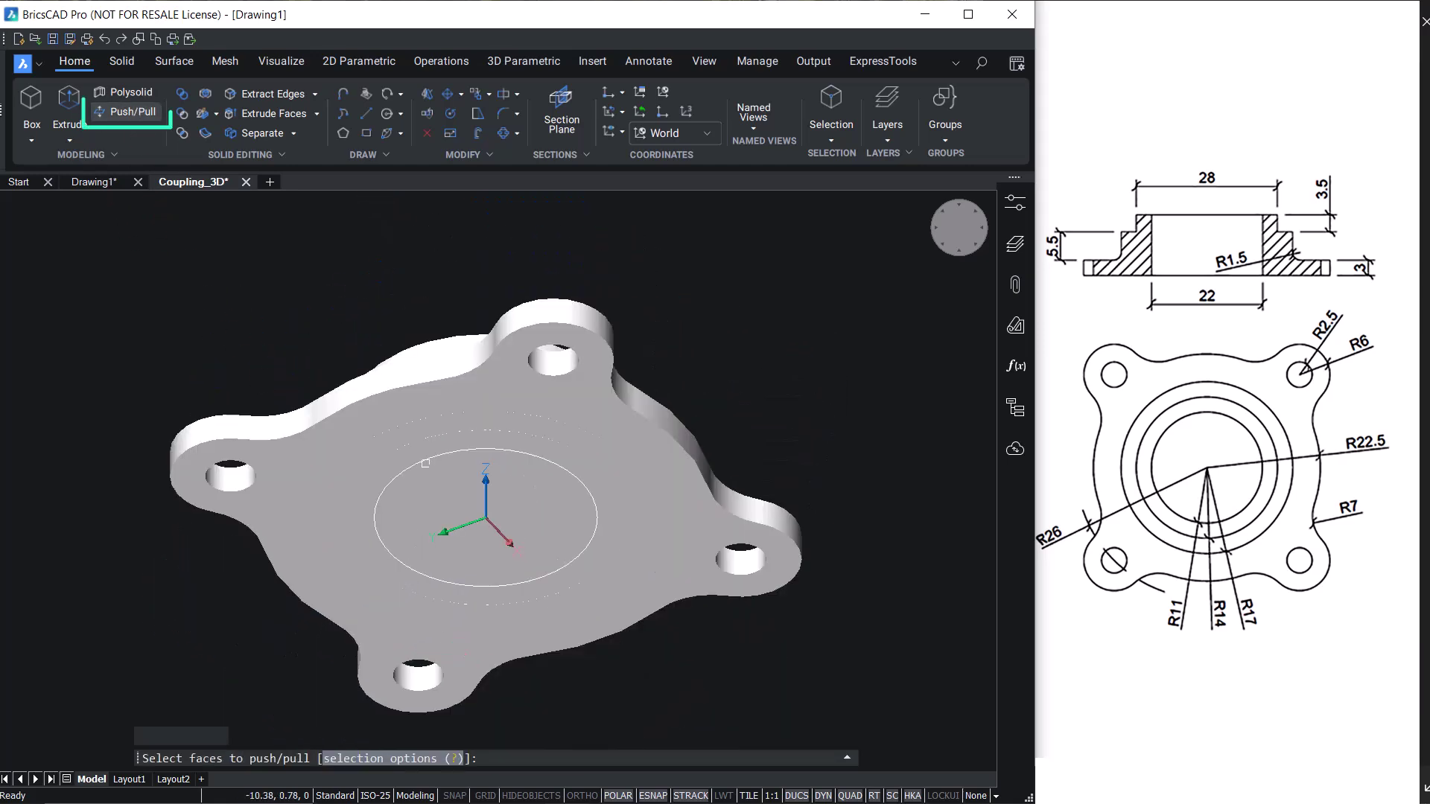
{"action": "left_click", "coordinate": [510, 522]}
{"action": "key", "text": "Return"}
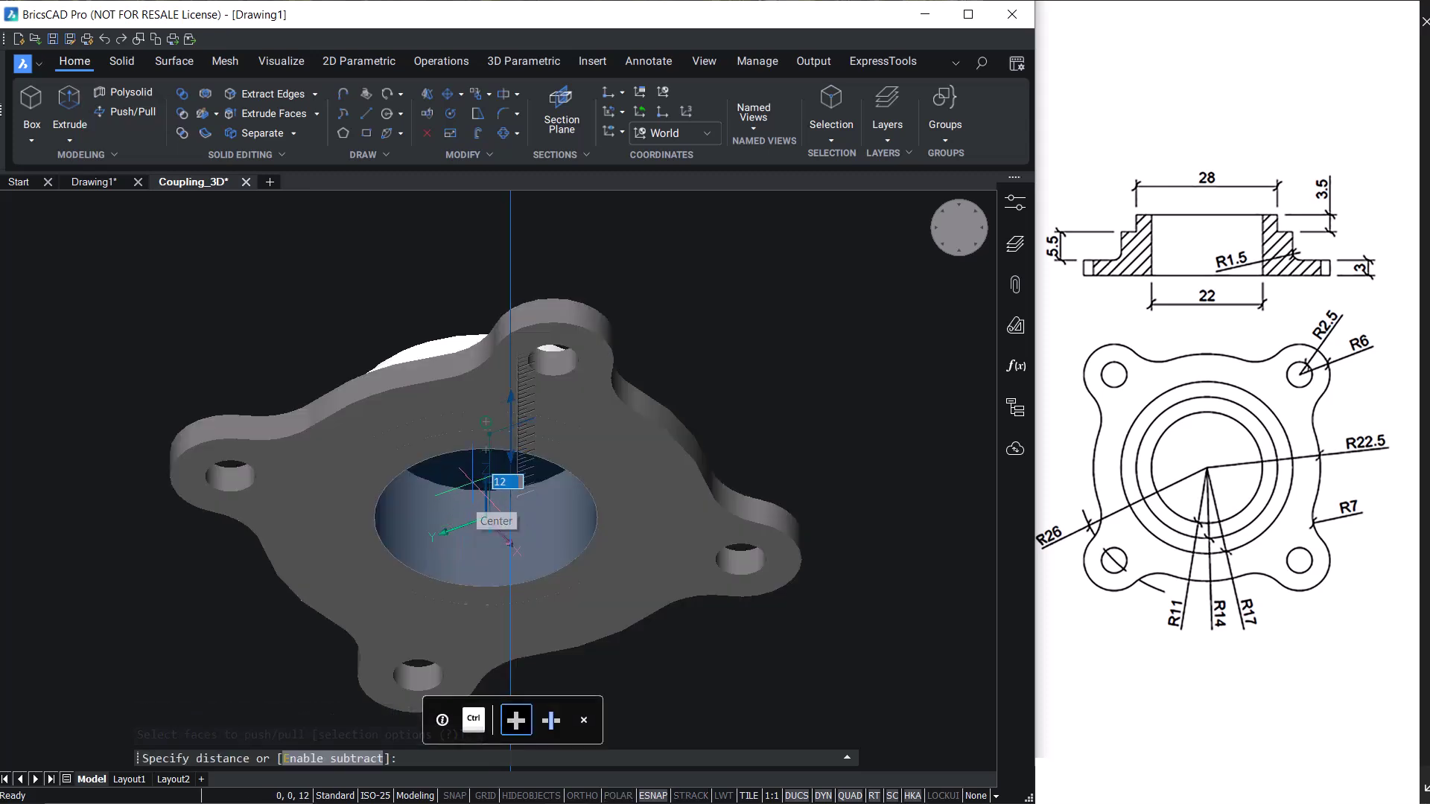
{"action": "key", "text": "Return"}
{"action": "middle_click_drag", "start_coordinate": [690, 594], "coordinate": [459, 411], "text": "shift"}
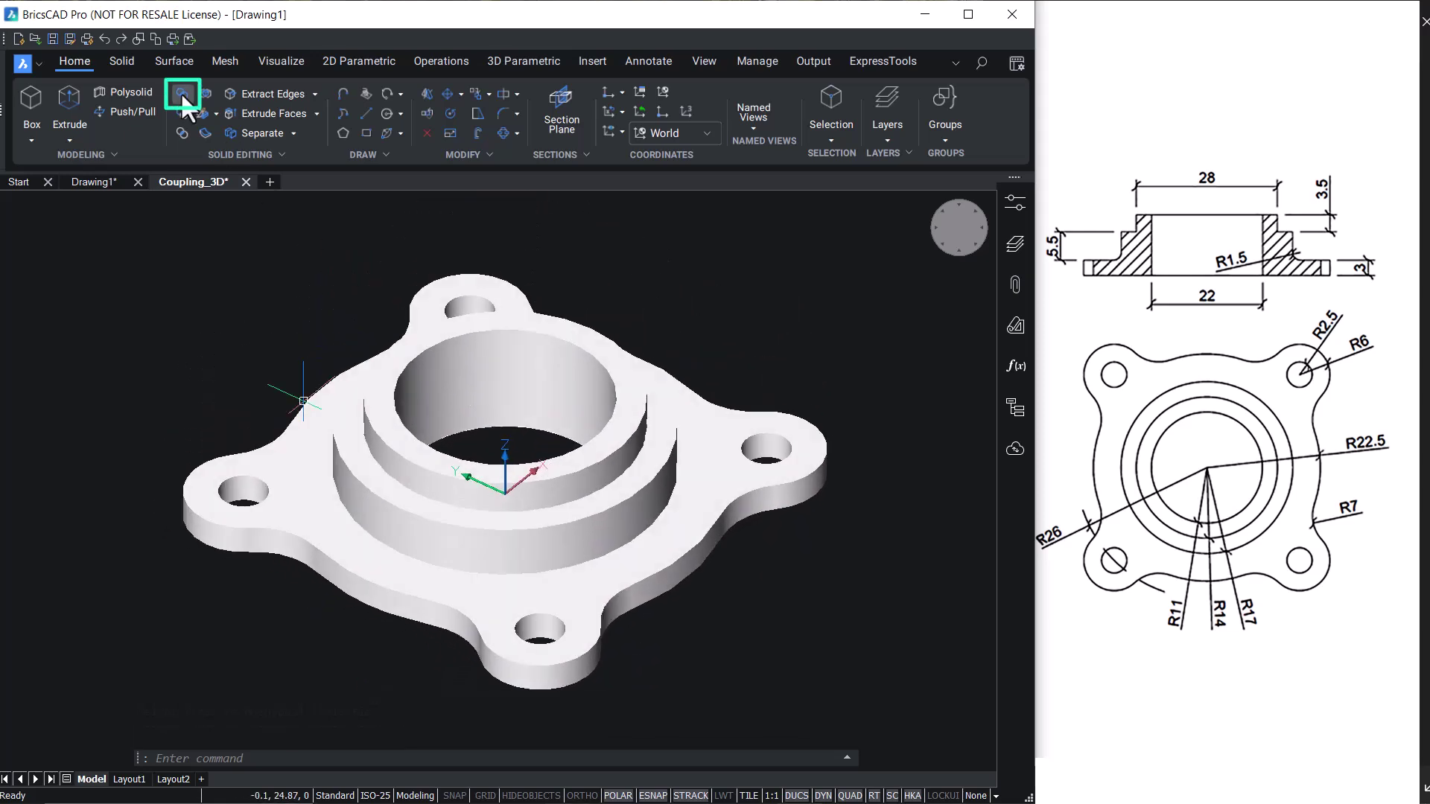
Union the plate and hub solids into one using a crossing window.
{"action": "left_click", "coordinate": [182, 93]}
{"action": "left_click", "coordinate": [650, 312]}
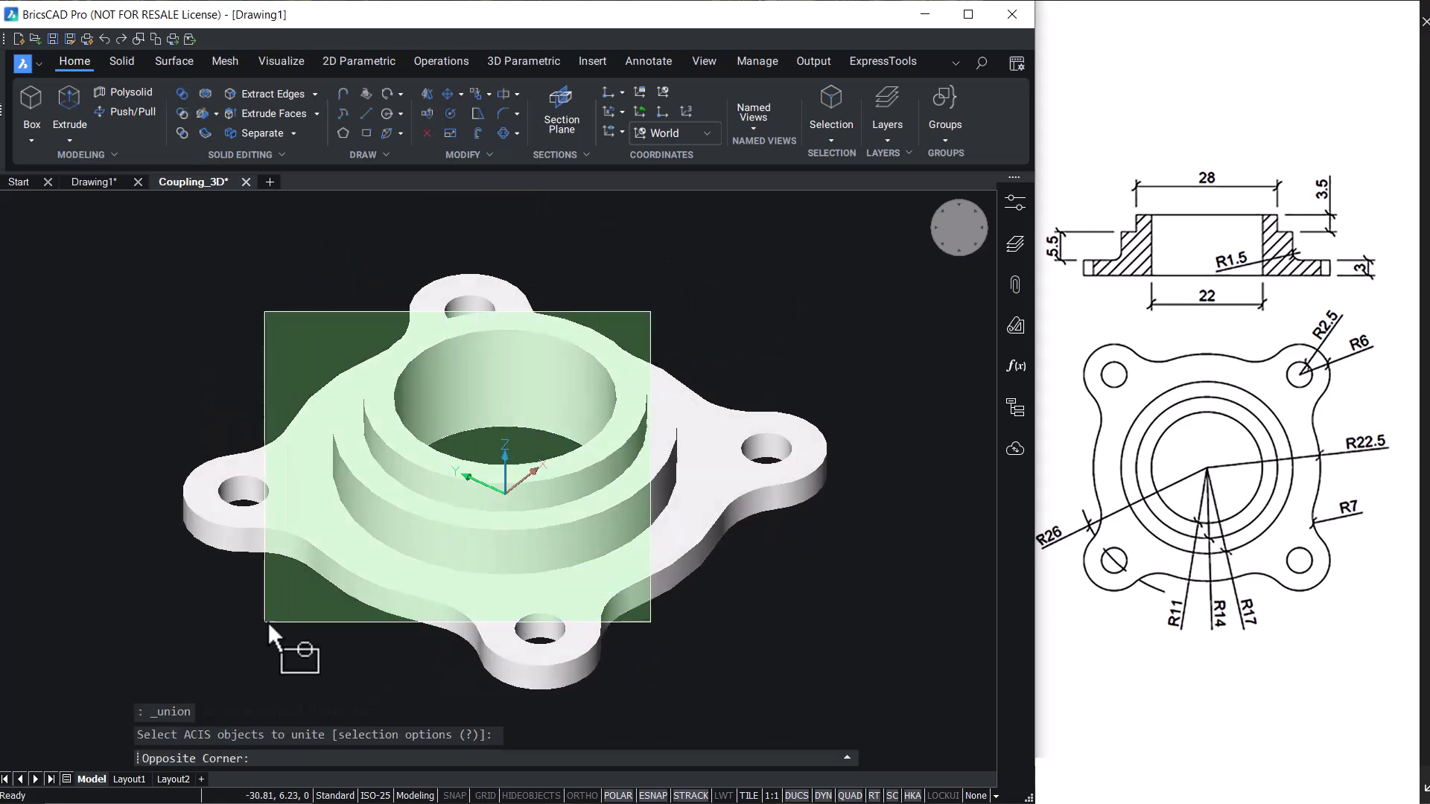
{"action": "left_click", "coordinate": [268, 623]}
{"action": "key", "text": "Return"}
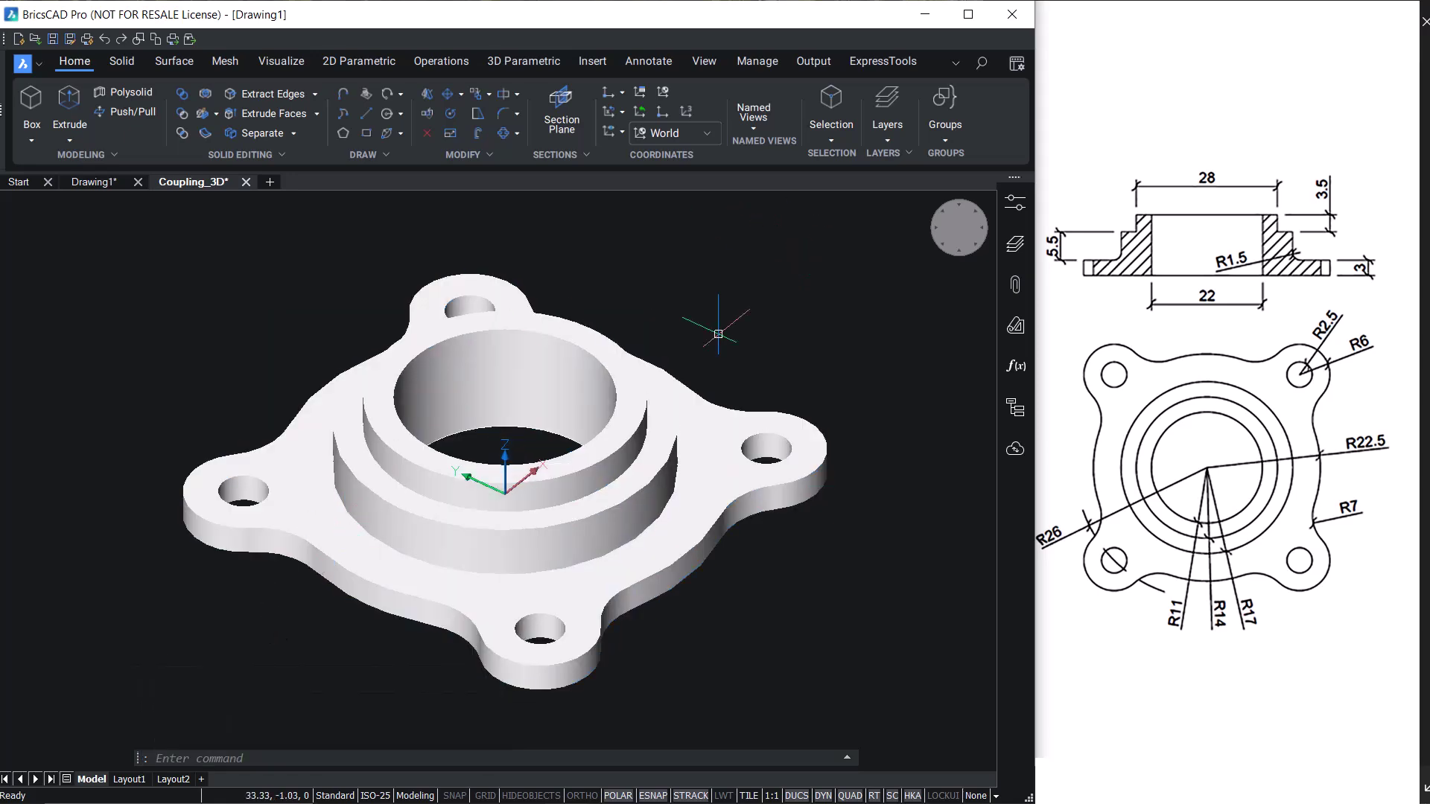
{"action": "left_click", "coordinate": [731, 434]}
{"action": "key", "text": "Escape"}
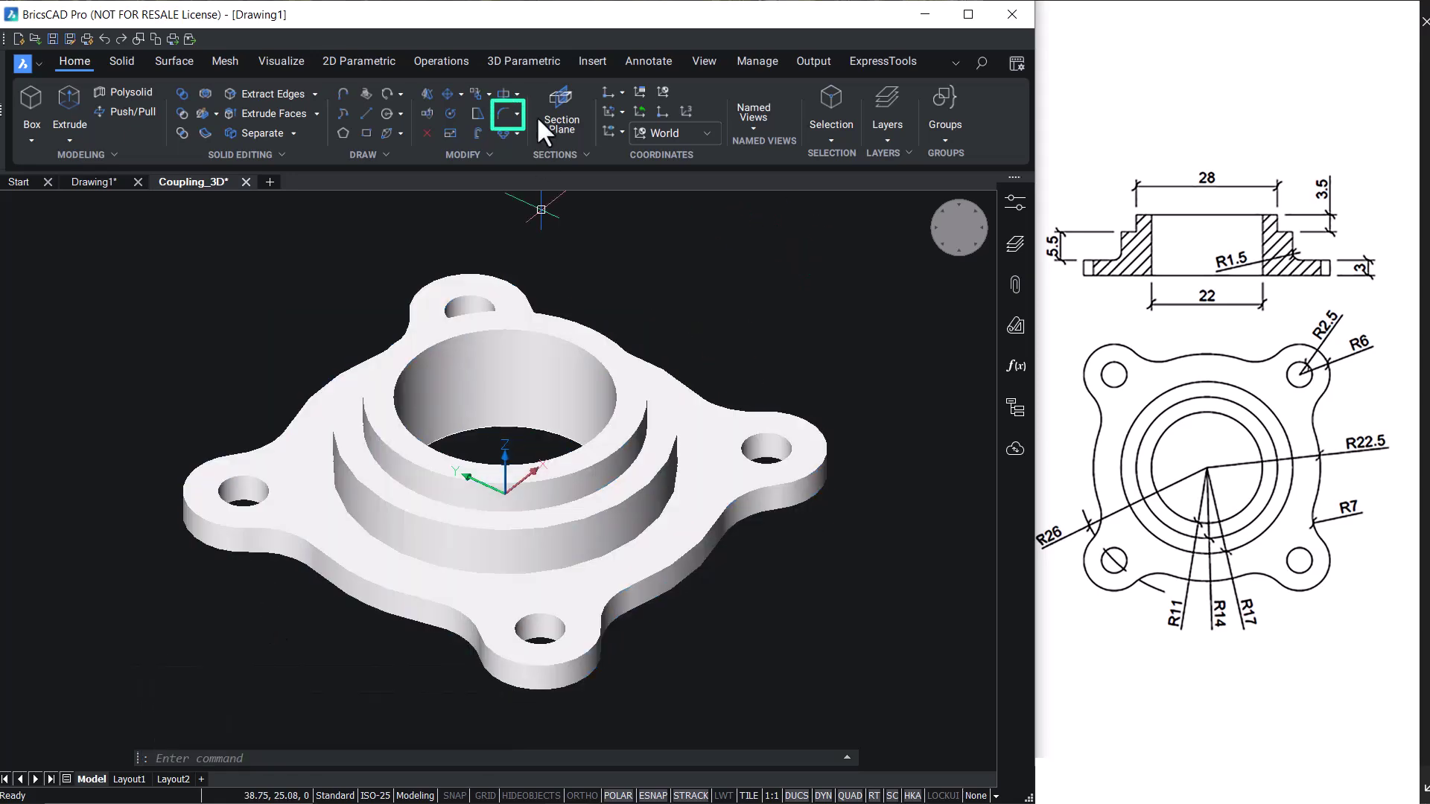
Fillet the edge at the hub's base with radius 1.5.
{"action": "left_click", "coordinate": [542, 137]}
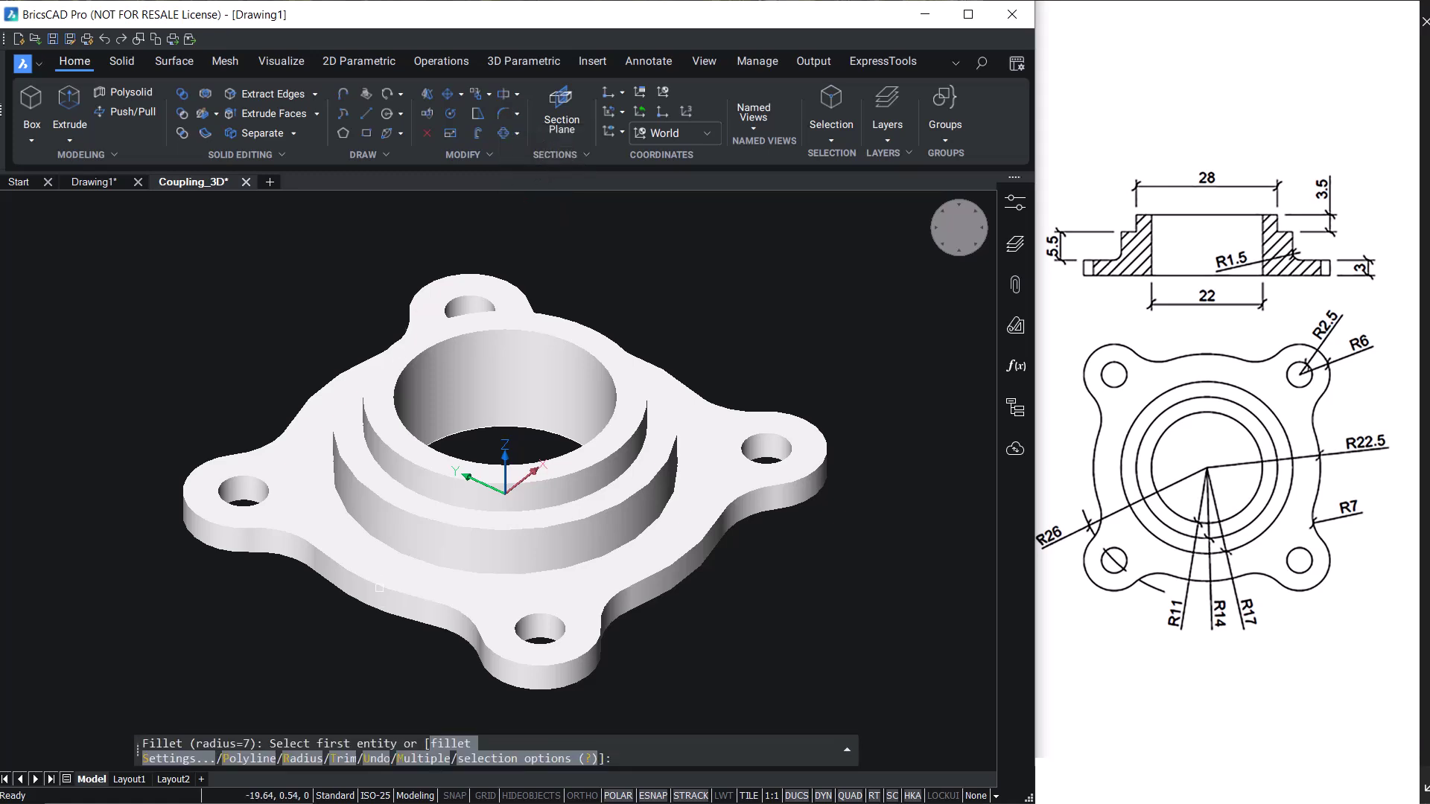
{"action": "left_click", "coordinate": [304, 759]}
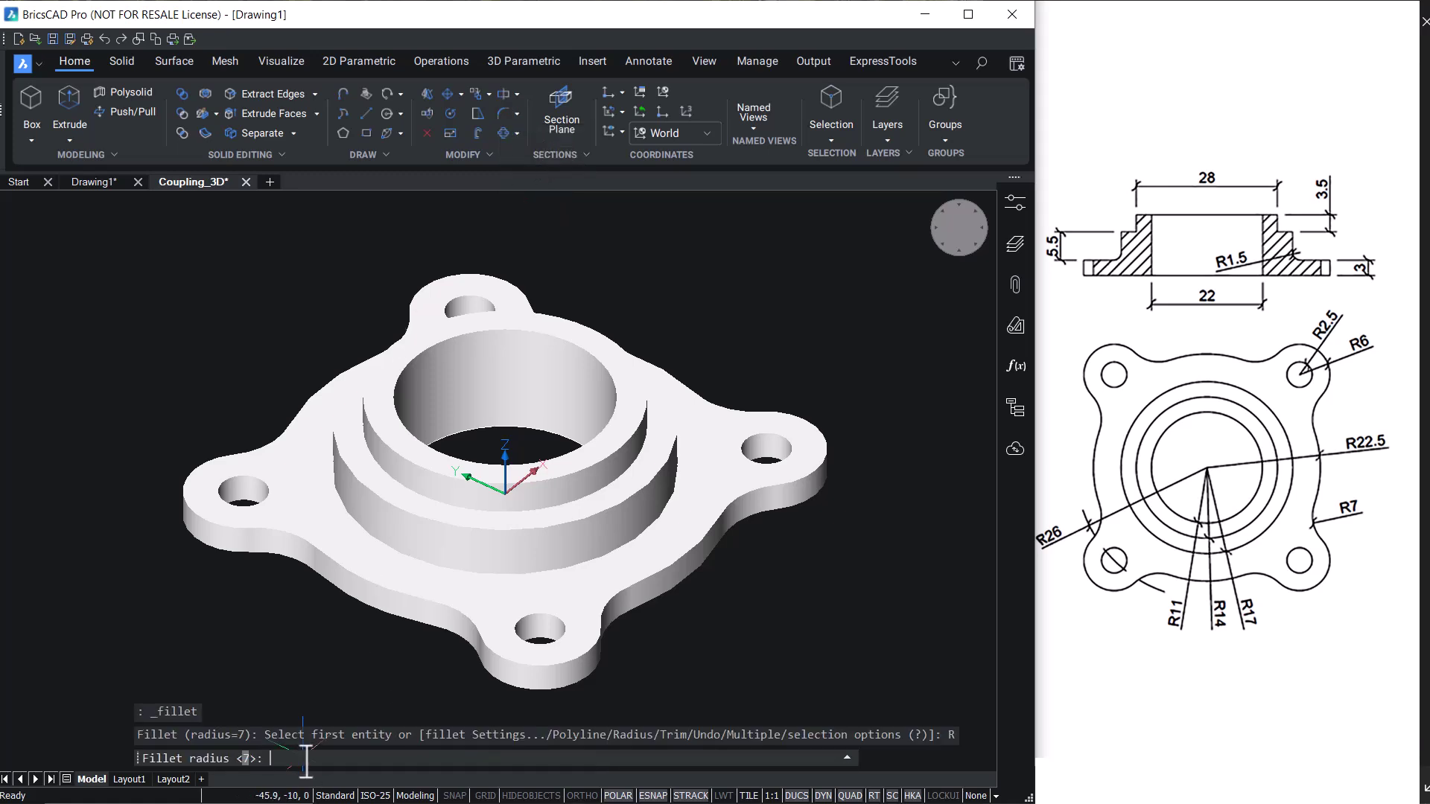
{"action": "type", "text": "1.5"}
{"action": "key", "text": "Return"}
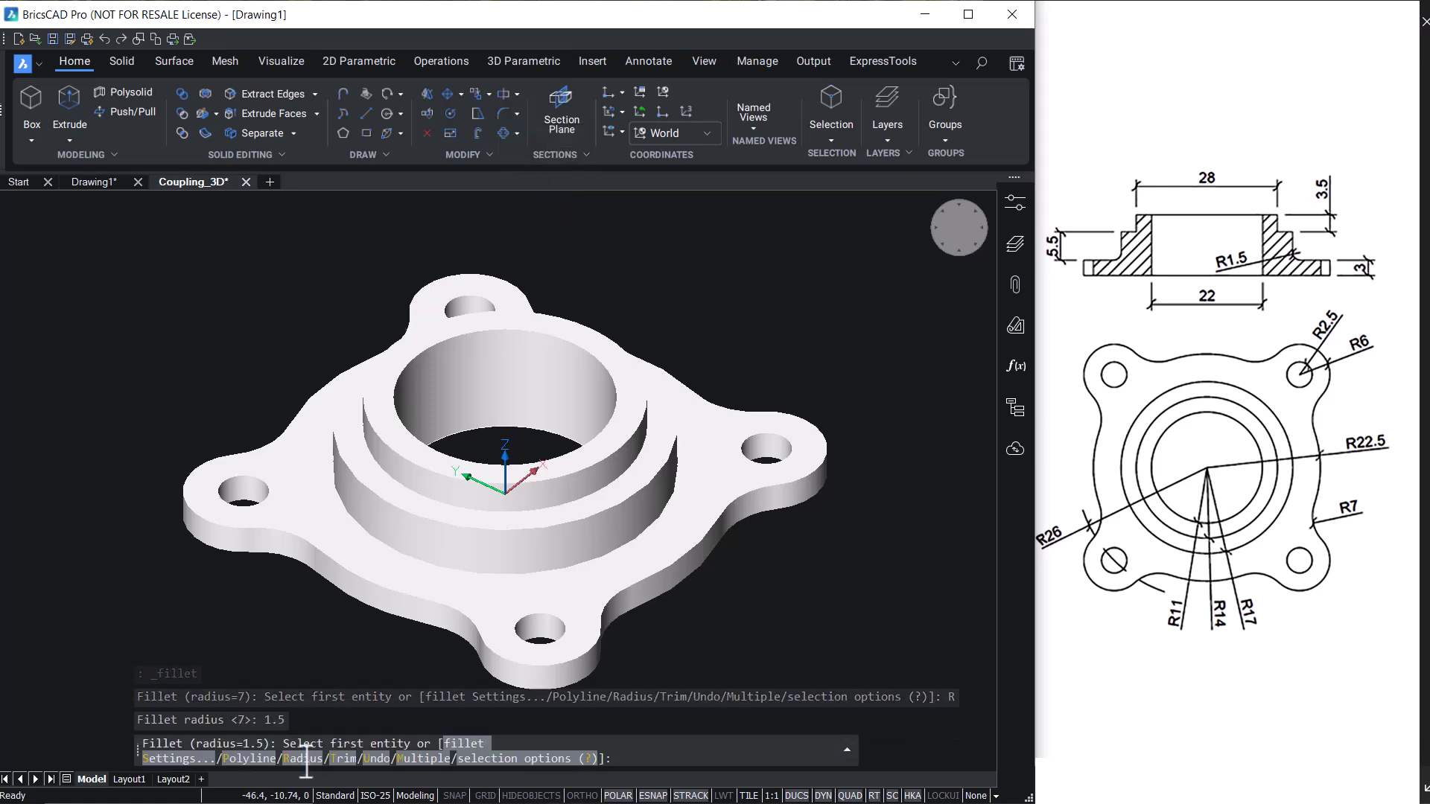
{"action": "left_click", "coordinate": [599, 555]}
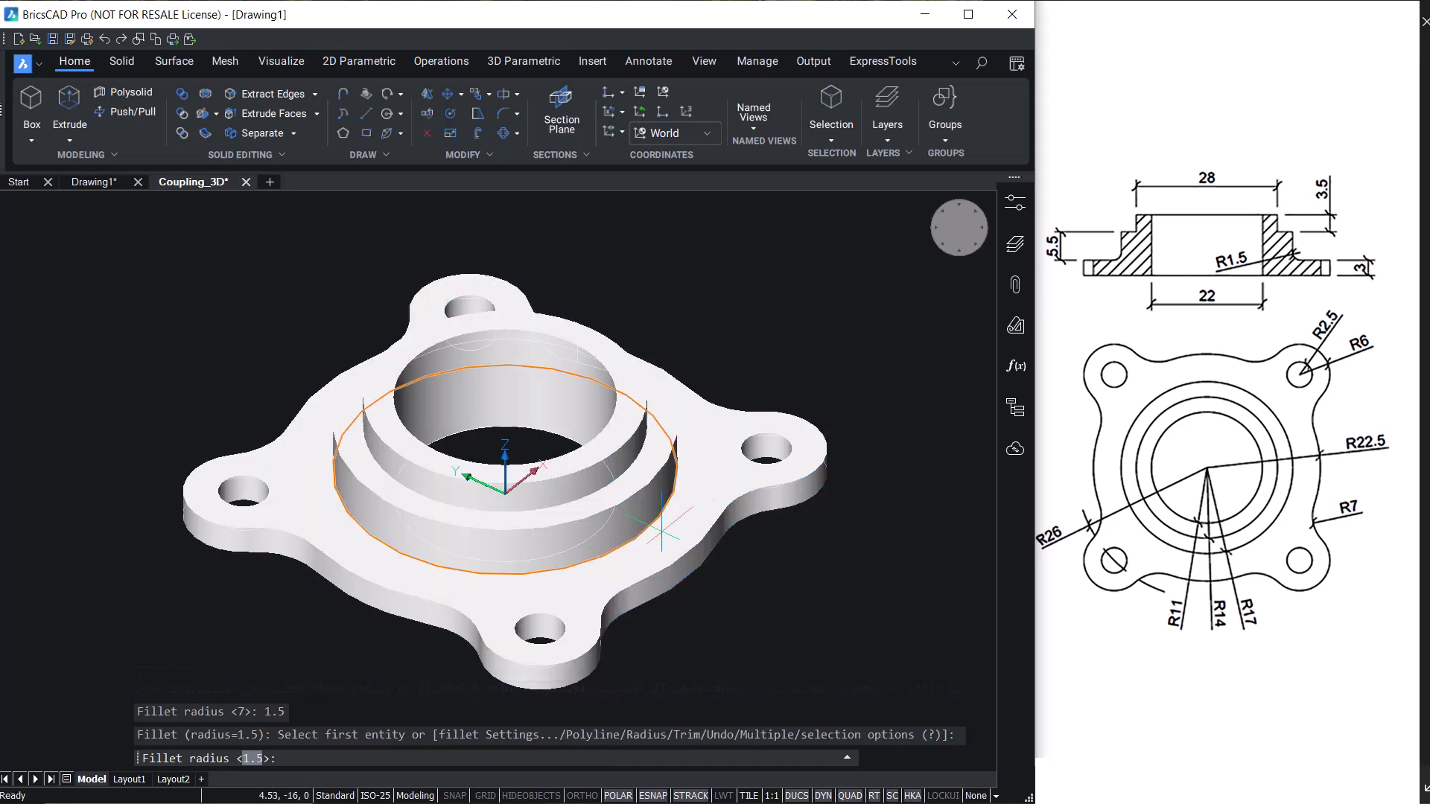
{"action": "key", "text": "Return"}
{"action": "key", "text": "Return"}
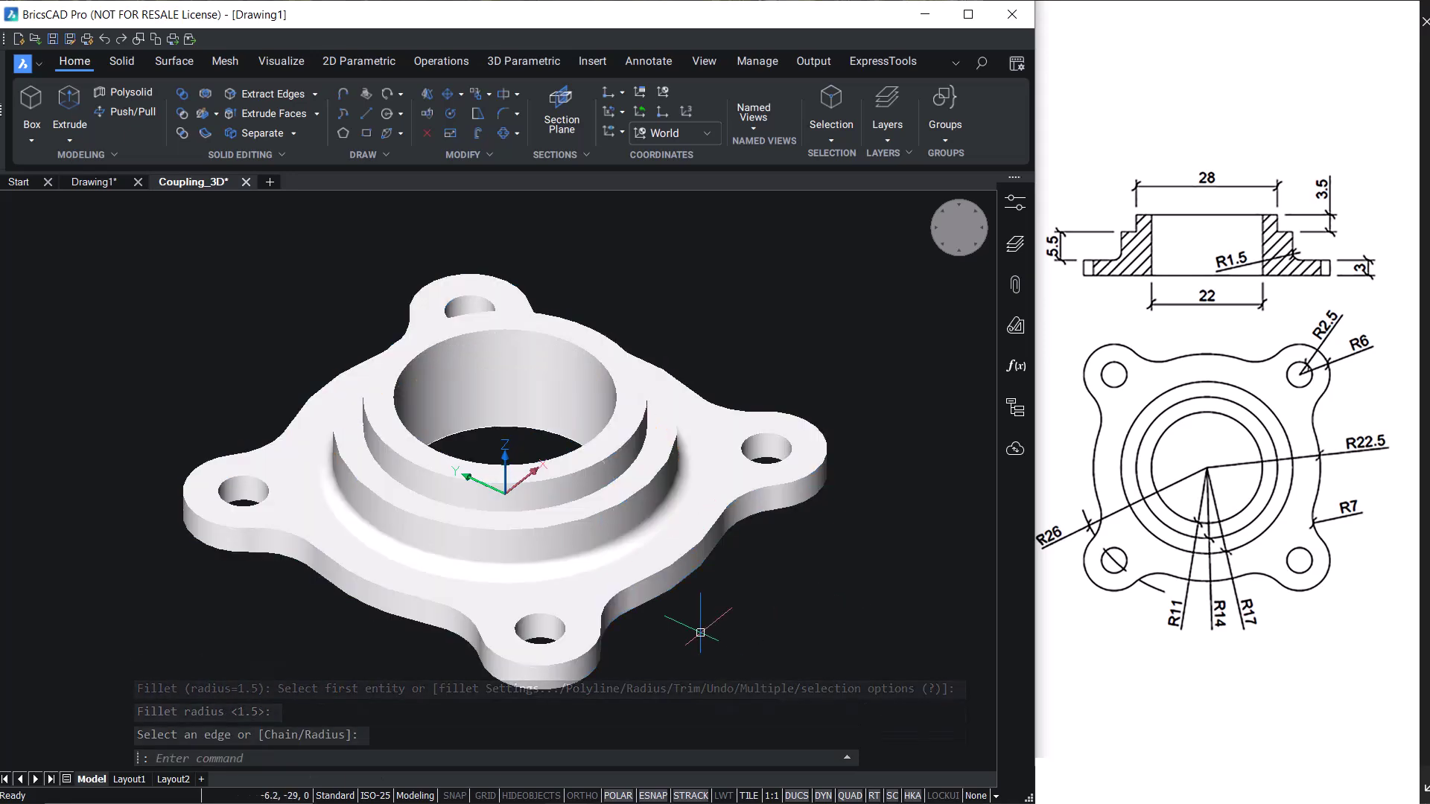
{"action": "middle_click_drag", "start_coordinate": [711, 625], "coordinate": [707, 641], "text": "shift"}
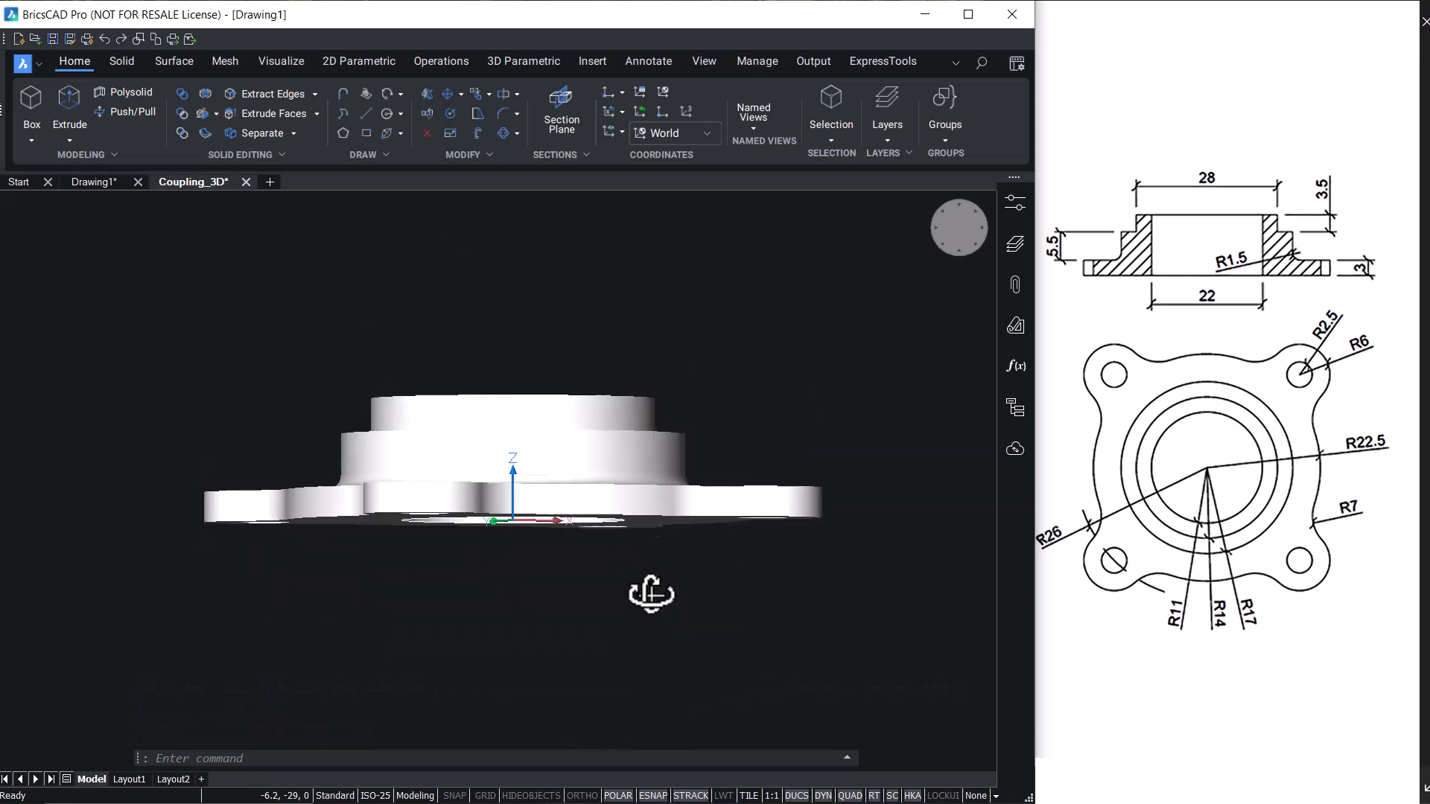